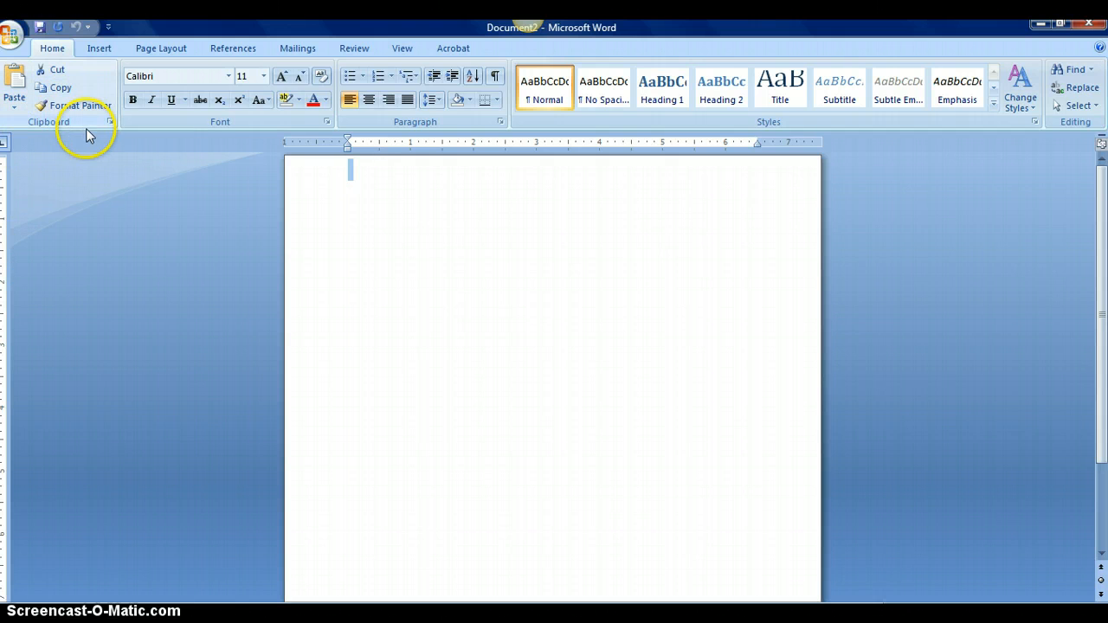
Apply the Narrow margin preset (0.5 inch on all sides) and keep the page in Portrait orientation
{"action": "left_click", "coordinate": [159, 49]}
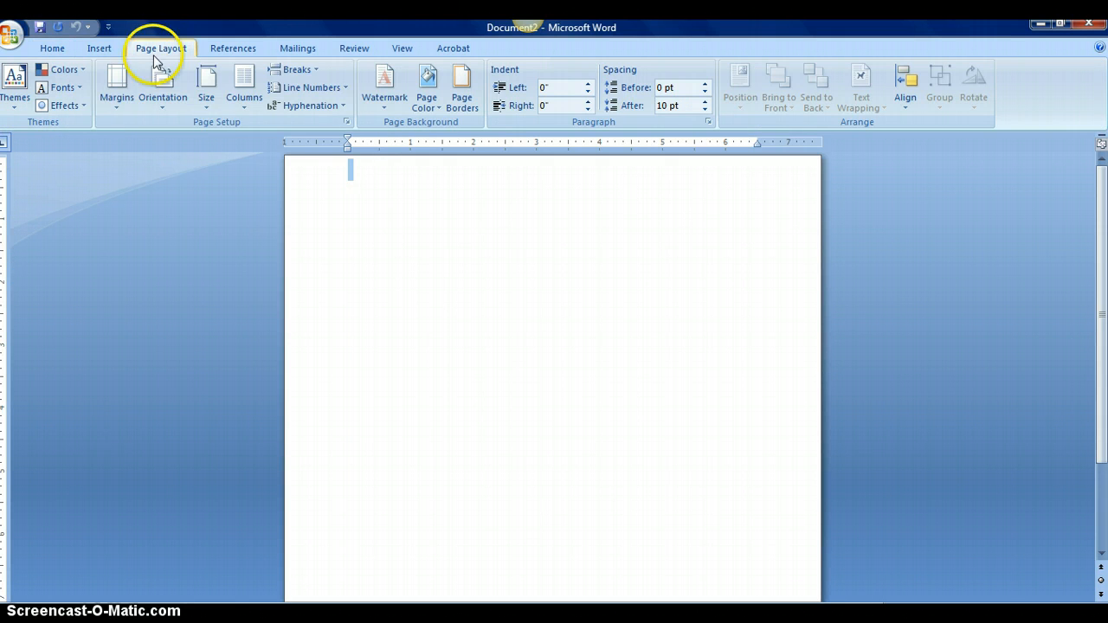
{"action": "left_click", "coordinate": [113, 91]}
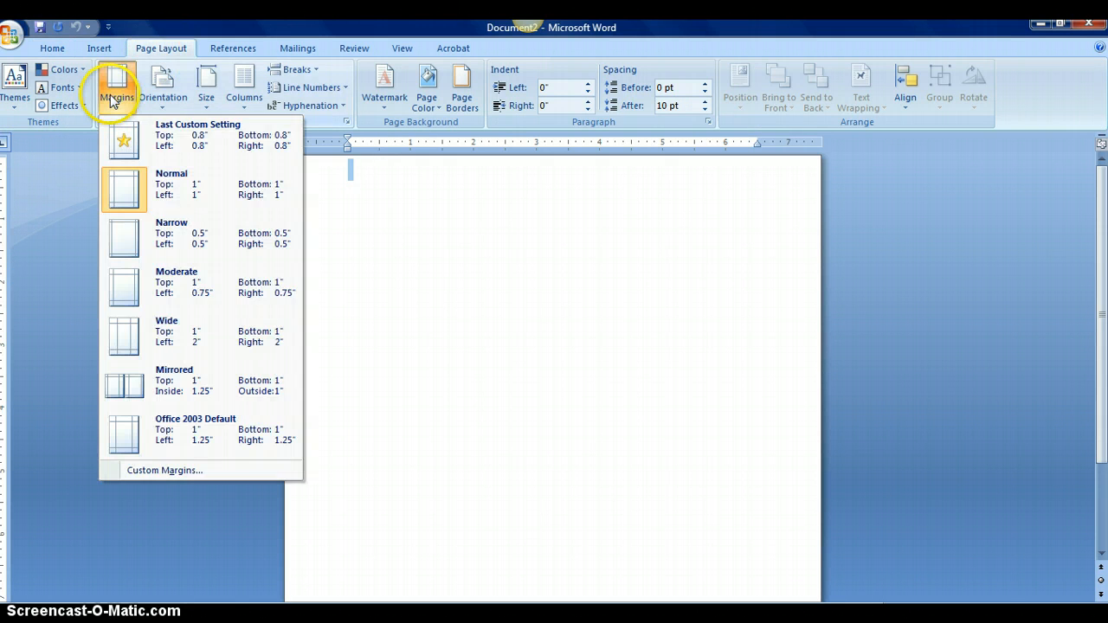
{"action": "left_click", "coordinate": [167, 246]}
{"action": "left_click", "coordinate": [391, 232]}
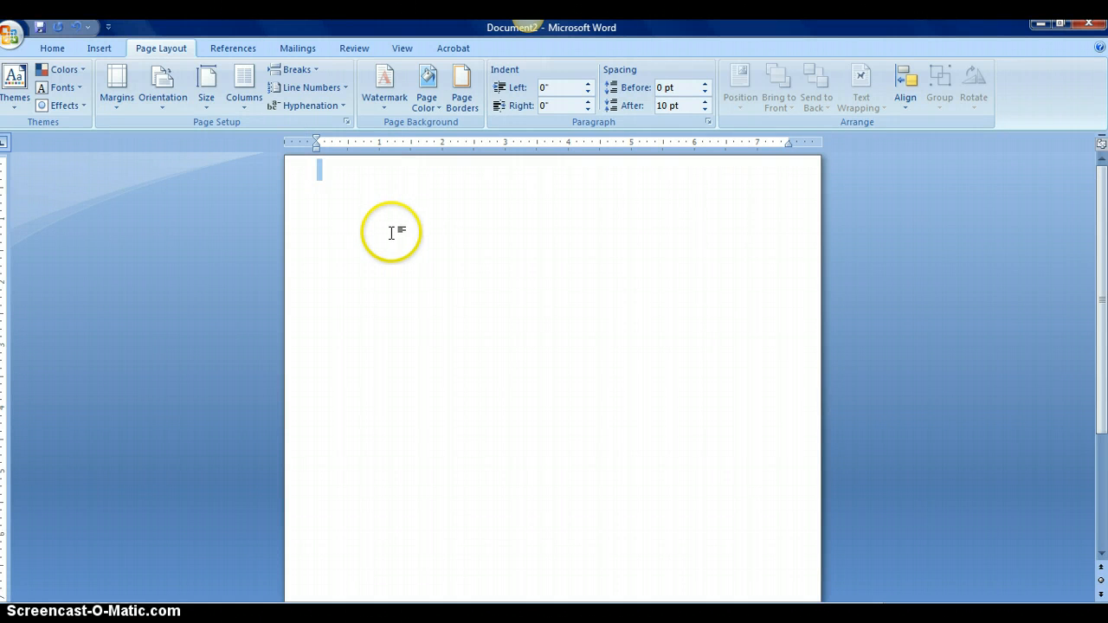
{"action": "left_click", "coordinate": [170, 90]}
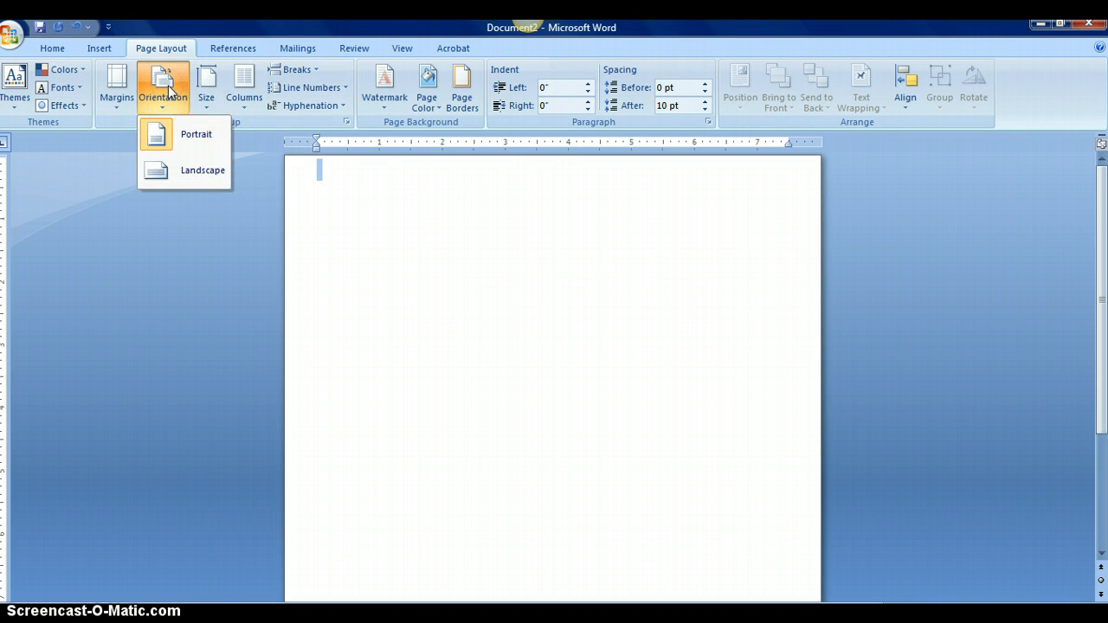
{"action": "left_click", "coordinate": [203, 140]}
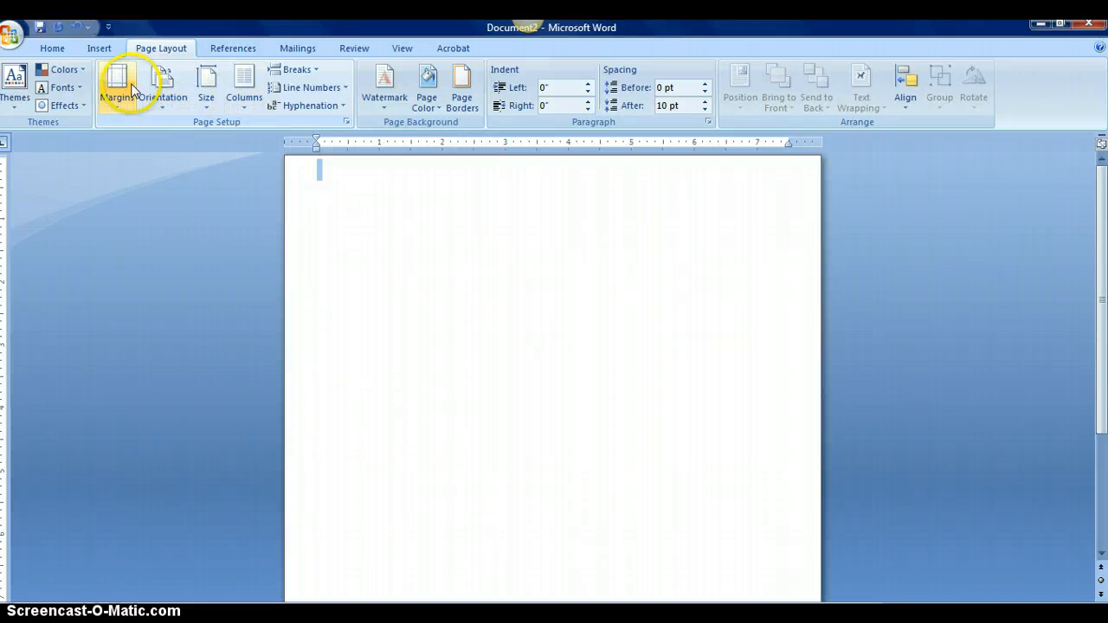
Choose Comic Sans MS at size 14 as the typing font on the Home tab
{"action": "left_click", "coordinate": [52, 50]}
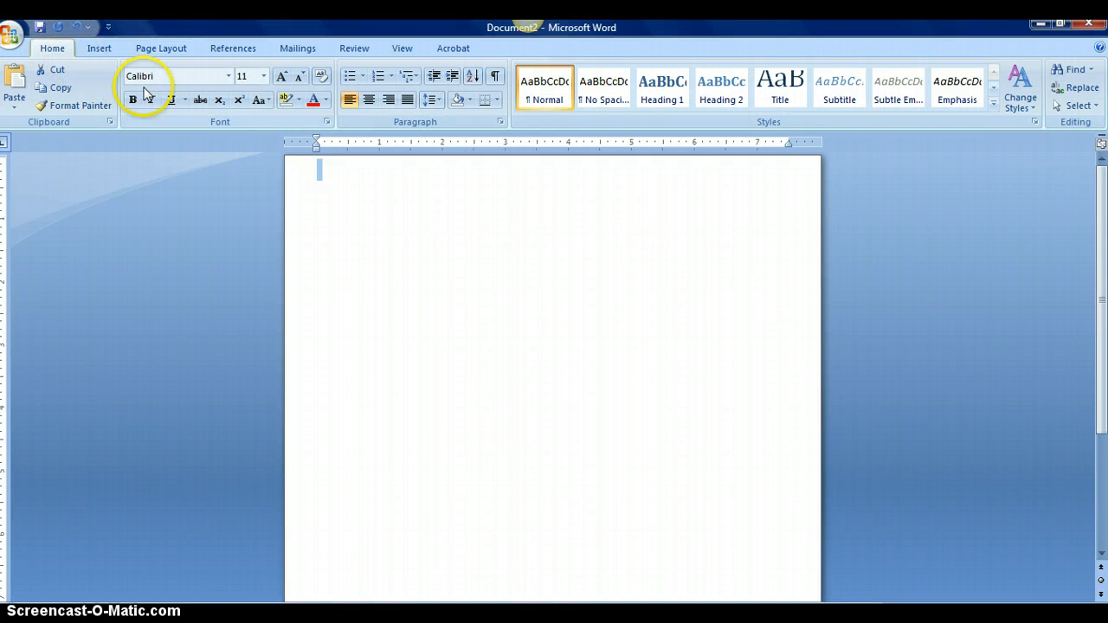
{"action": "left_click", "coordinate": [228, 78]}
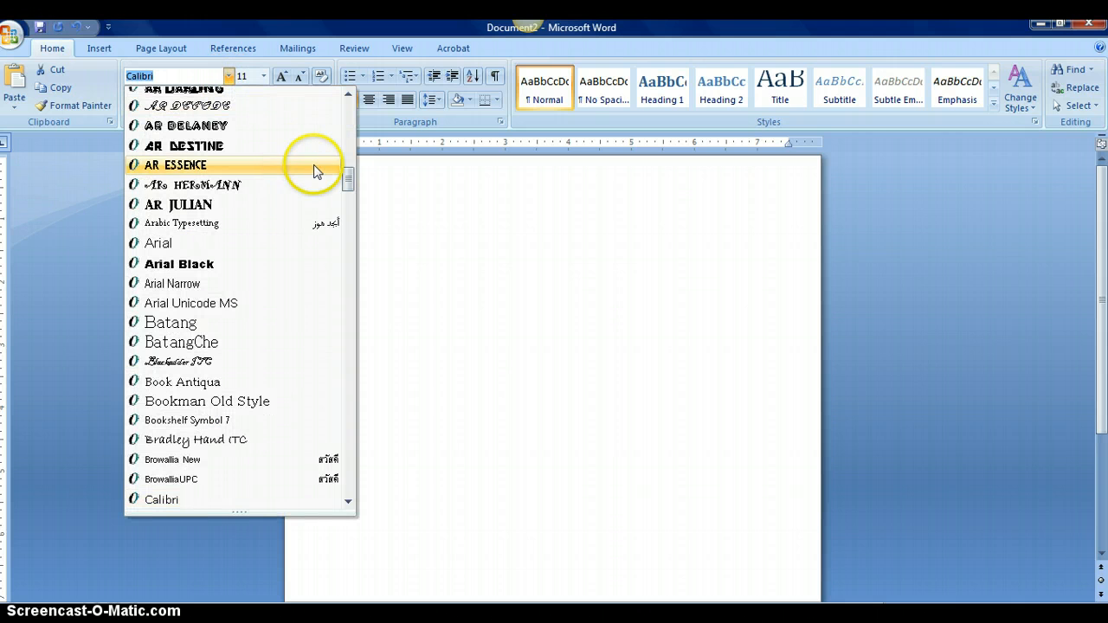
{"action": "left_click_drag", "start_coordinate": [350, 181], "coordinate": [349, 154]}
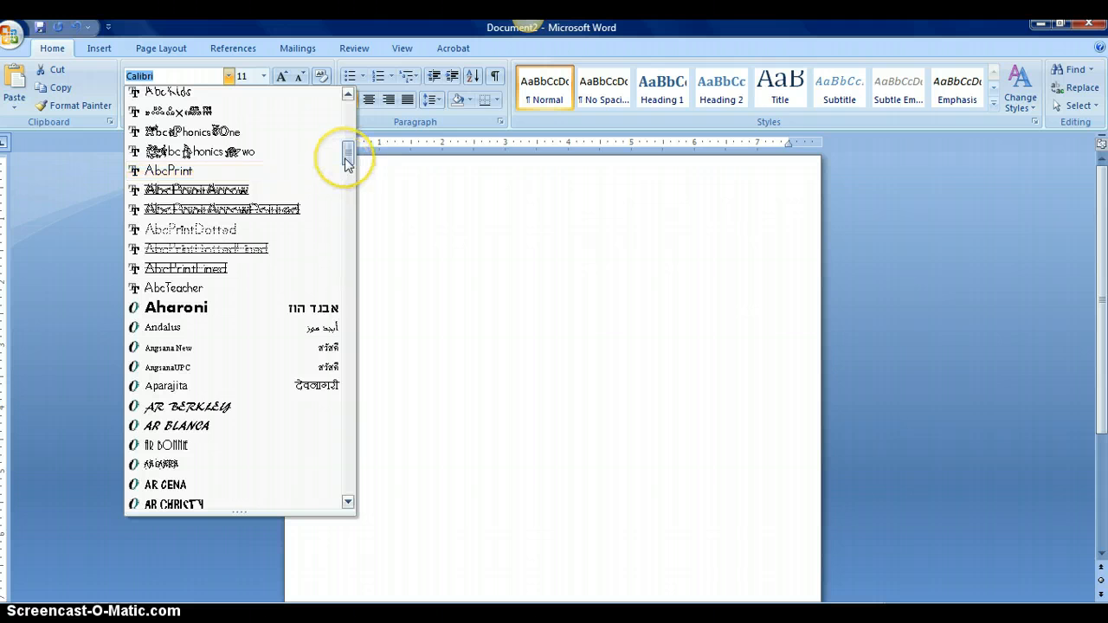
{"action": "left_click_drag", "start_coordinate": [347, 160], "coordinate": [346, 101]}
{"action": "left_click", "coordinate": [186, 210]}
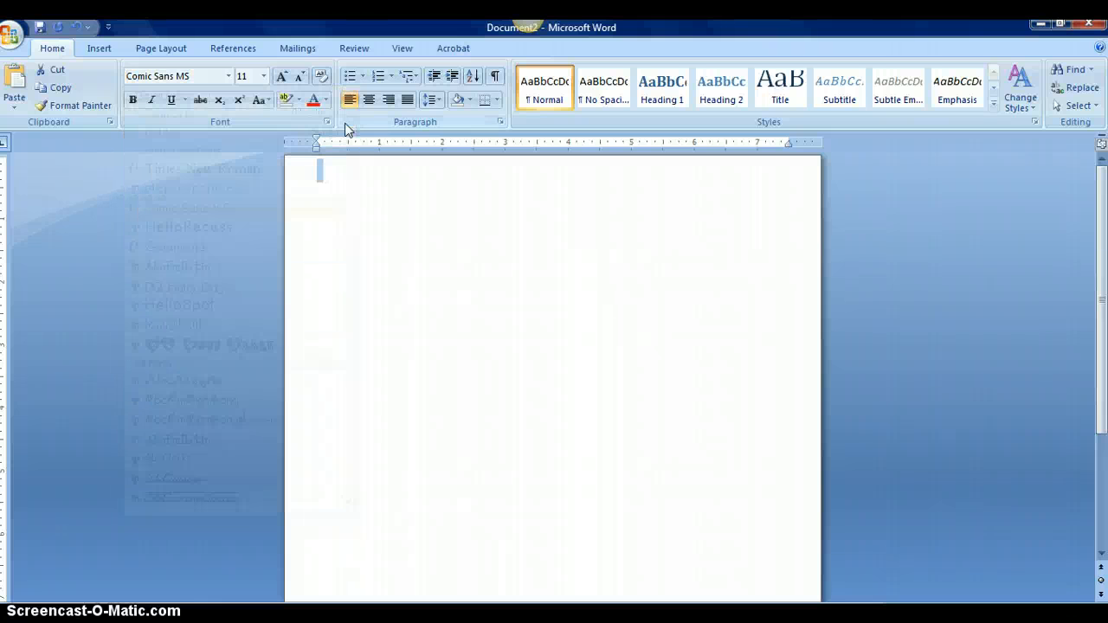
{"action": "left_click", "coordinate": [263, 76]}
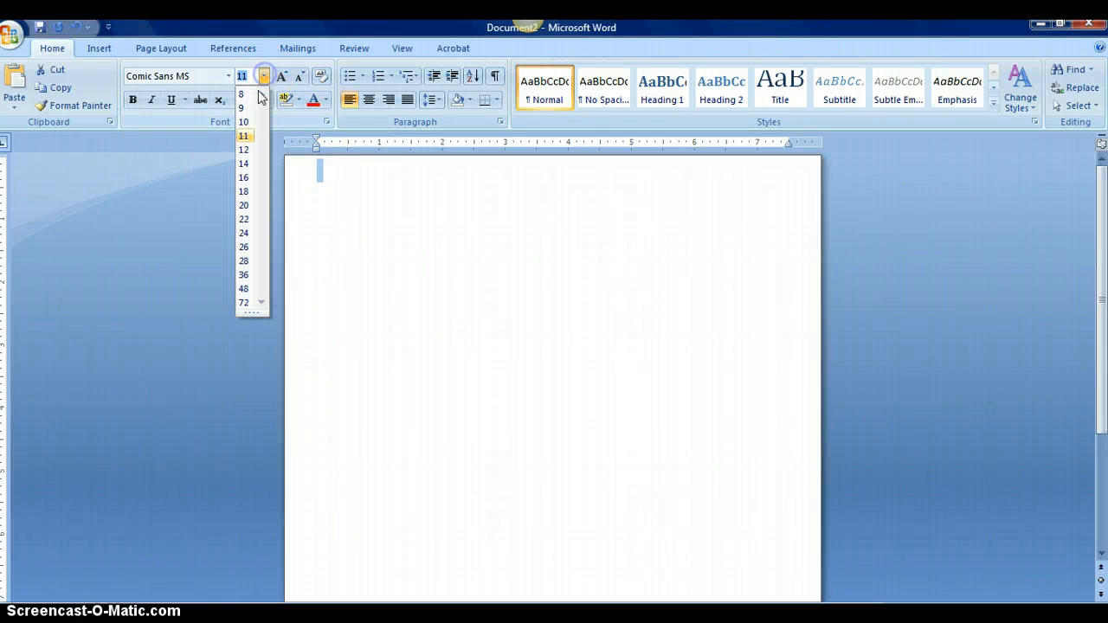
{"action": "left_click", "coordinate": [243, 165]}
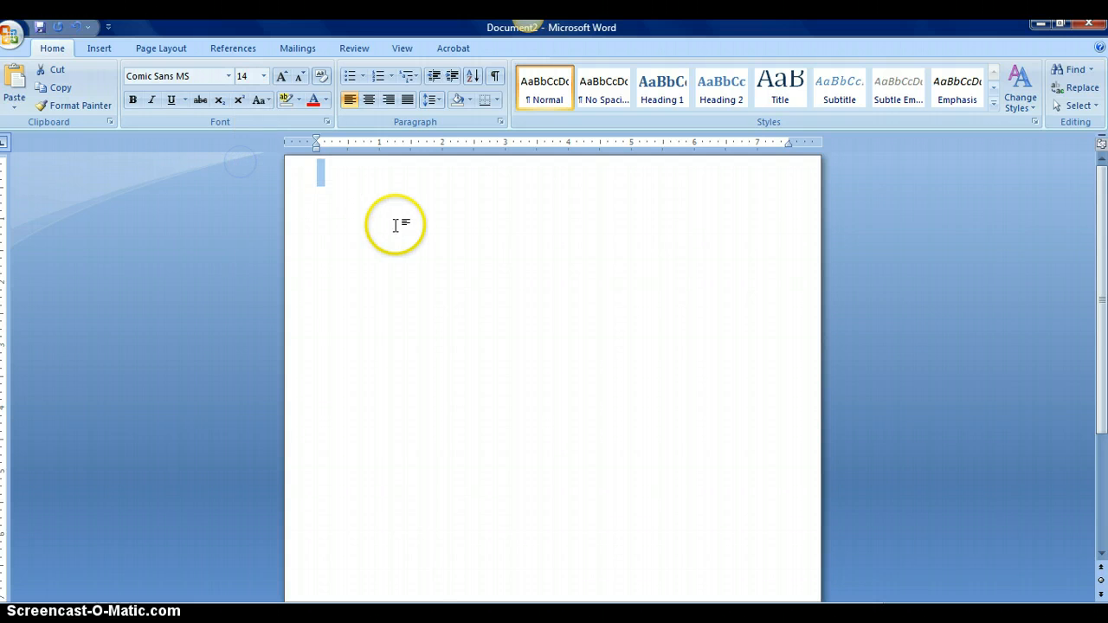
Type 'Name:' with a long underscore blank, then 'Directions: Fill in the blanks.' on the next line
{"action": "type", "text": "Name"}
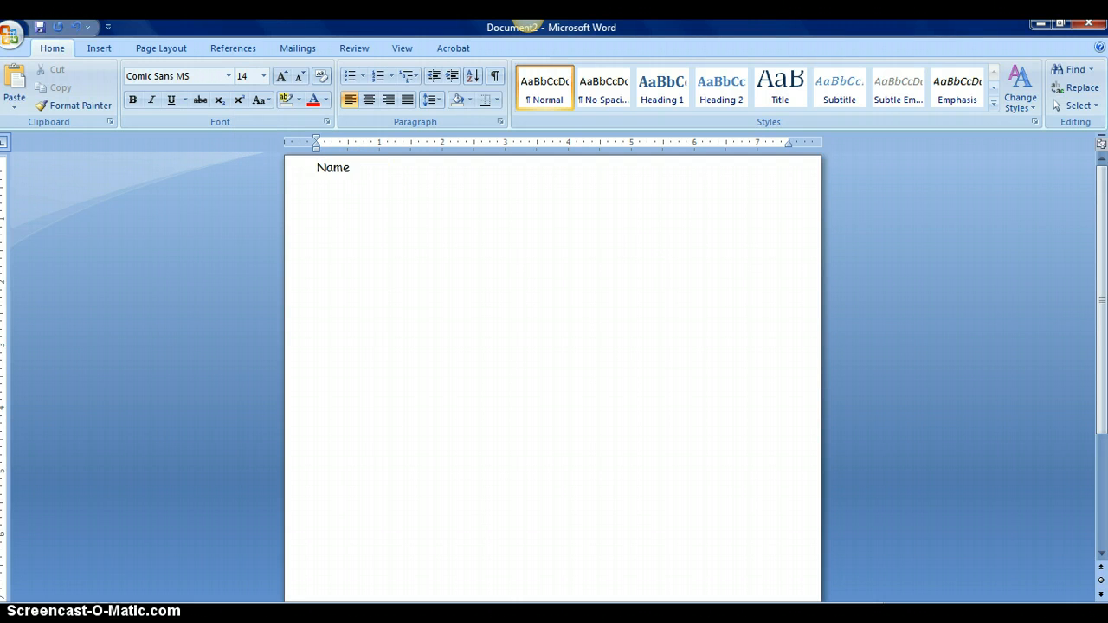
{"action": "type", "text": ": ______________________________________________________________"}
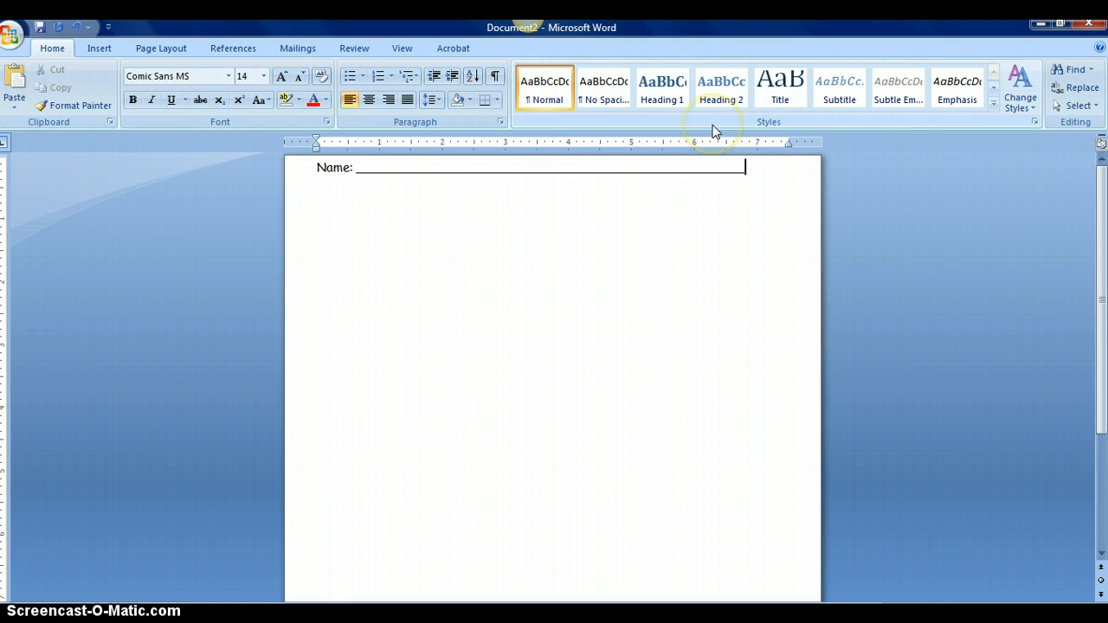
{"action": "key", "text": "Return"}
{"action": "type", "text": "Directions:"}
{"action": "type", "text": "Fill in the blanks."}
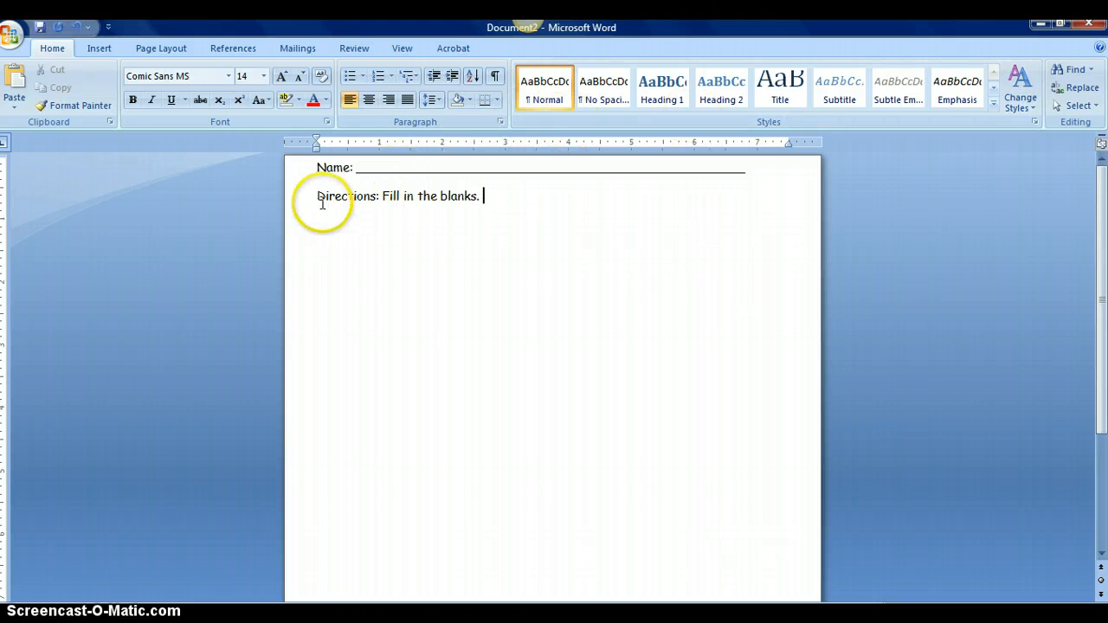
Make the word 'Directions' and the label 'Name:' bold
{"action": "left_click_drag", "start_coordinate": [316, 198], "coordinate": [375, 197]}
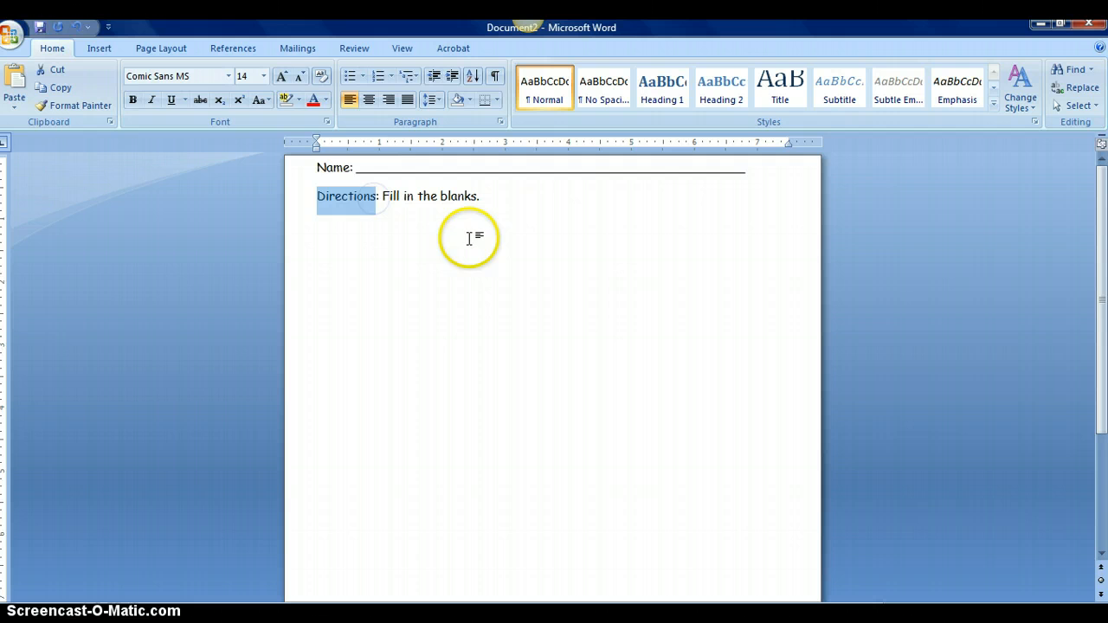
{"action": "left_click", "coordinate": [133, 101]}
{"action": "left_click_drag", "start_coordinate": [354, 169], "coordinate": [318, 170]}
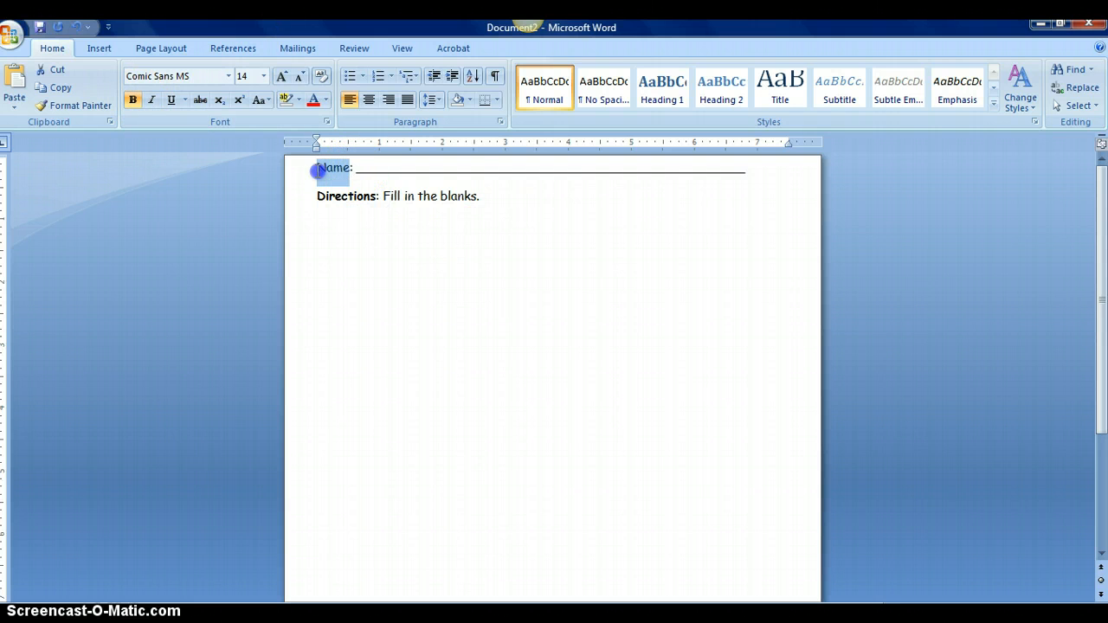
{"action": "left_click", "coordinate": [132, 100]}
Add an empty line after 'Fill in the blanks.'
{"action": "left_click", "coordinate": [389, 240]}
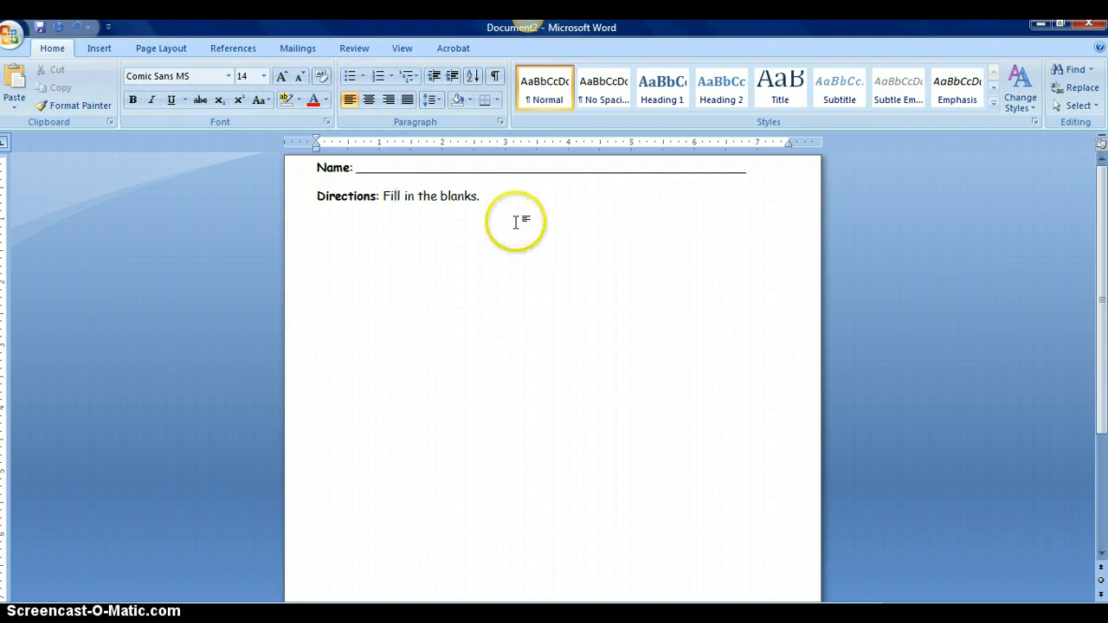
{"action": "left_click", "coordinate": [490, 201]}
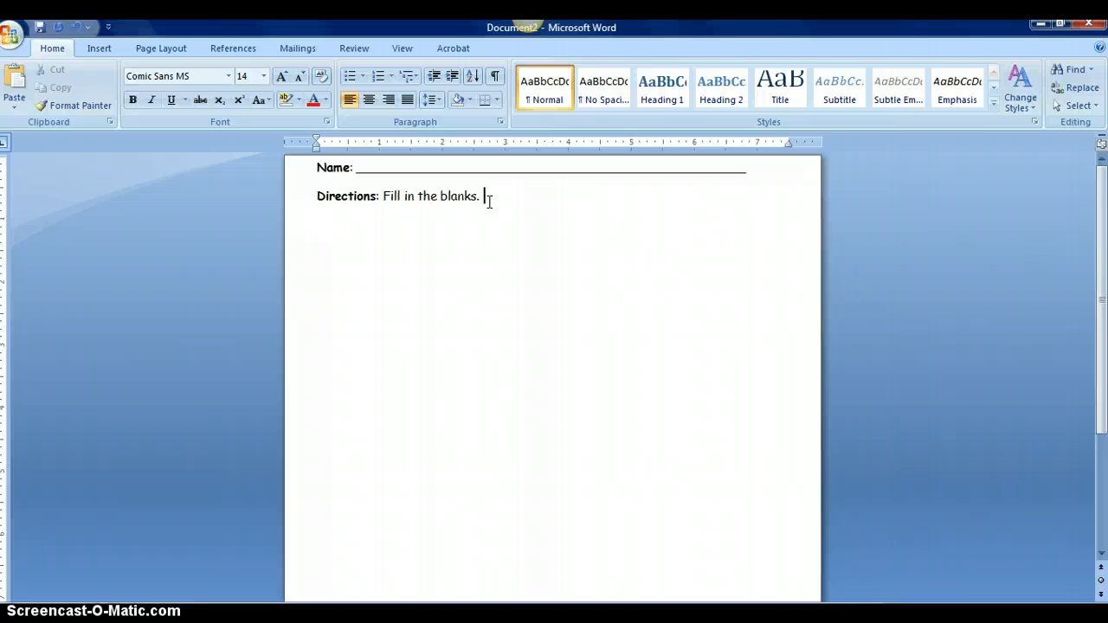
{"action": "left_click", "coordinate": [510, 208]}
{"action": "key", "text": "Return"}
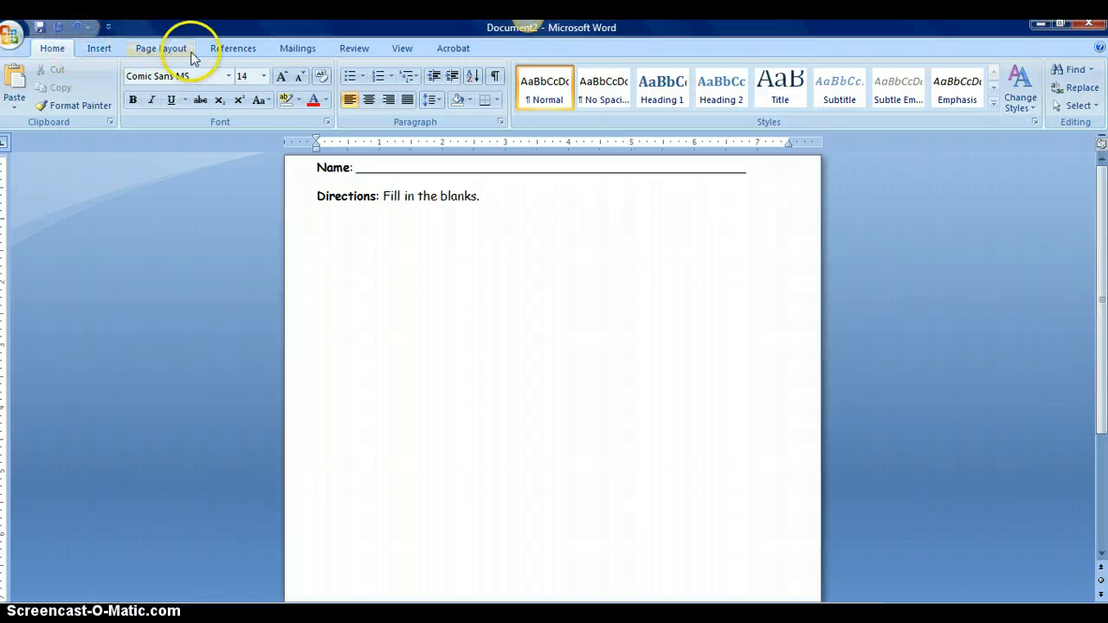
Insert a 3x3 table from the Insert tab's Table grid
{"action": "left_click", "coordinate": [104, 51]}
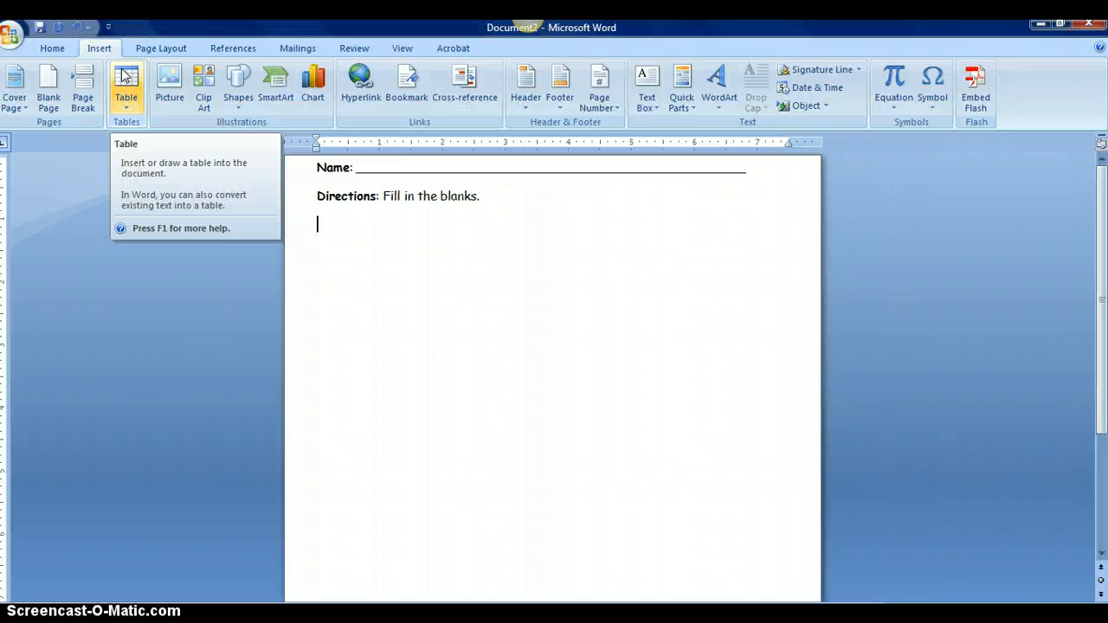
{"action": "left_click", "coordinate": [126, 78]}
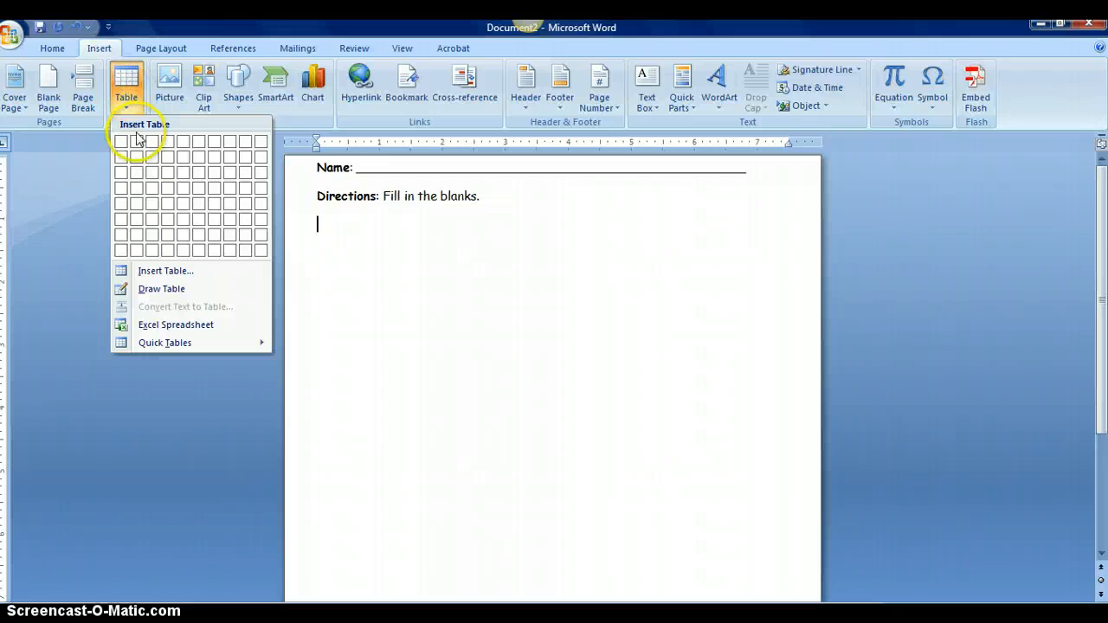
{"action": "left_click", "coordinate": [152, 175]}
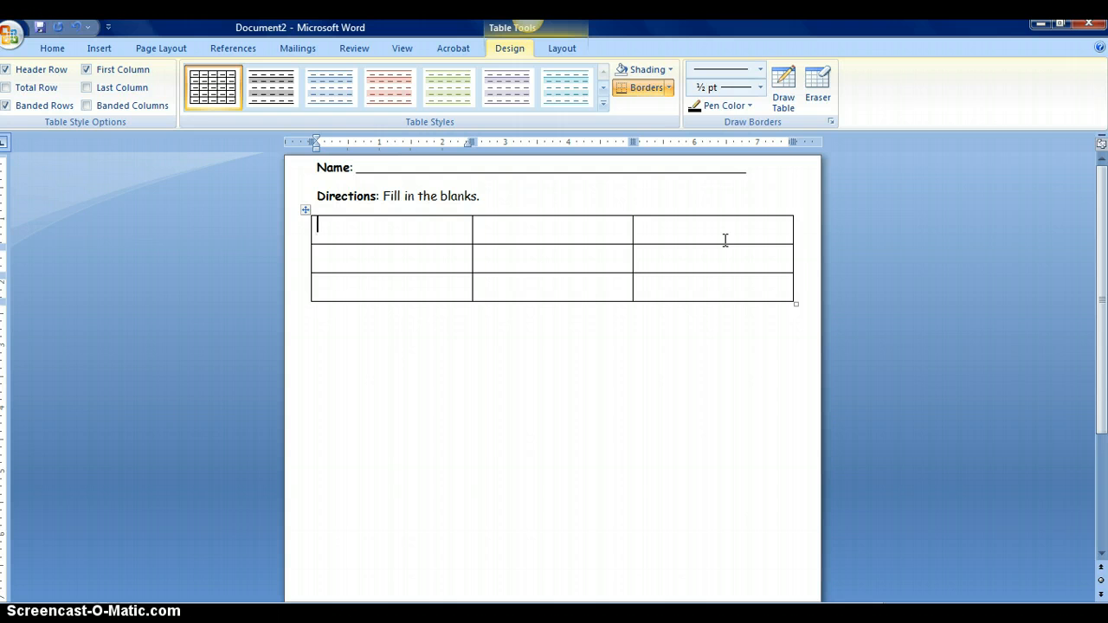
Draw a vertical border near the table's left edge, adding a narrow first column in all three rows
{"action": "left_click", "coordinate": [783, 86]}
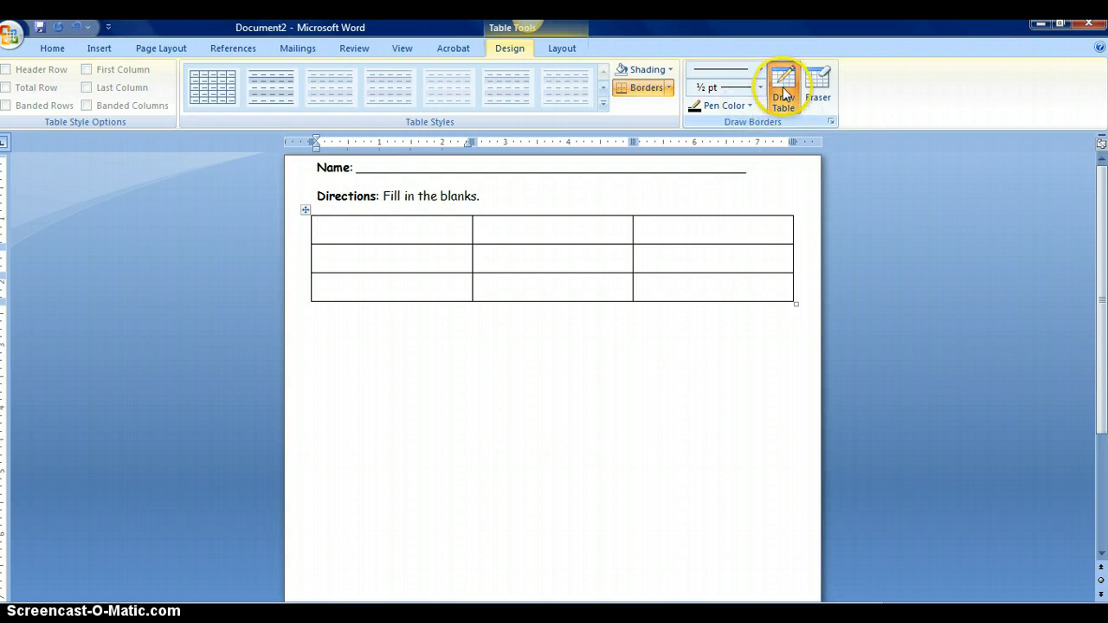
{"action": "left_click", "coordinate": [552, 50]}
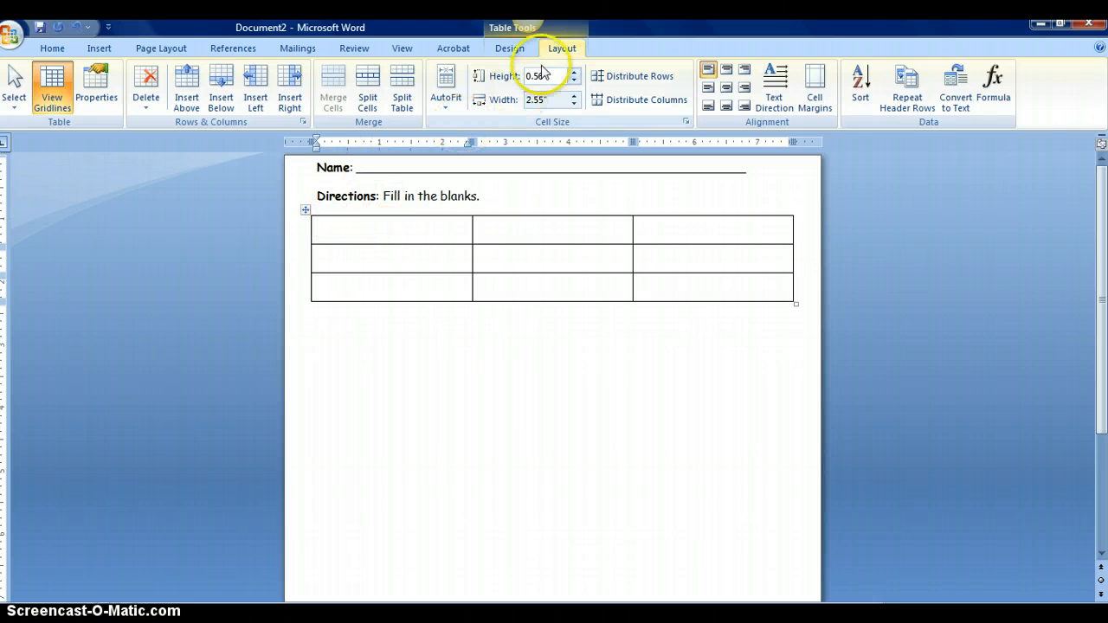
{"action": "left_click", "coordinate": [510, 48]}
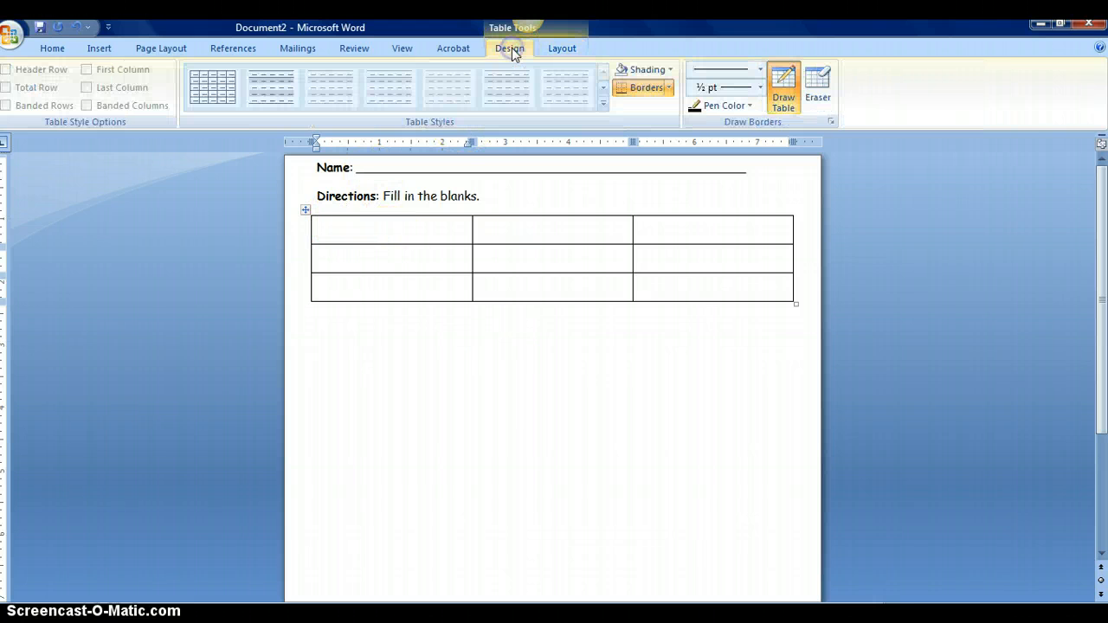
{"action": "left_click", "coordinate": [786, 89]}
{"action": "left_click", "coordinate": [785, 87]}
{"action": "left_click_drag", "start_coordinate": [338, 215], "coordinate": [339, 300]}
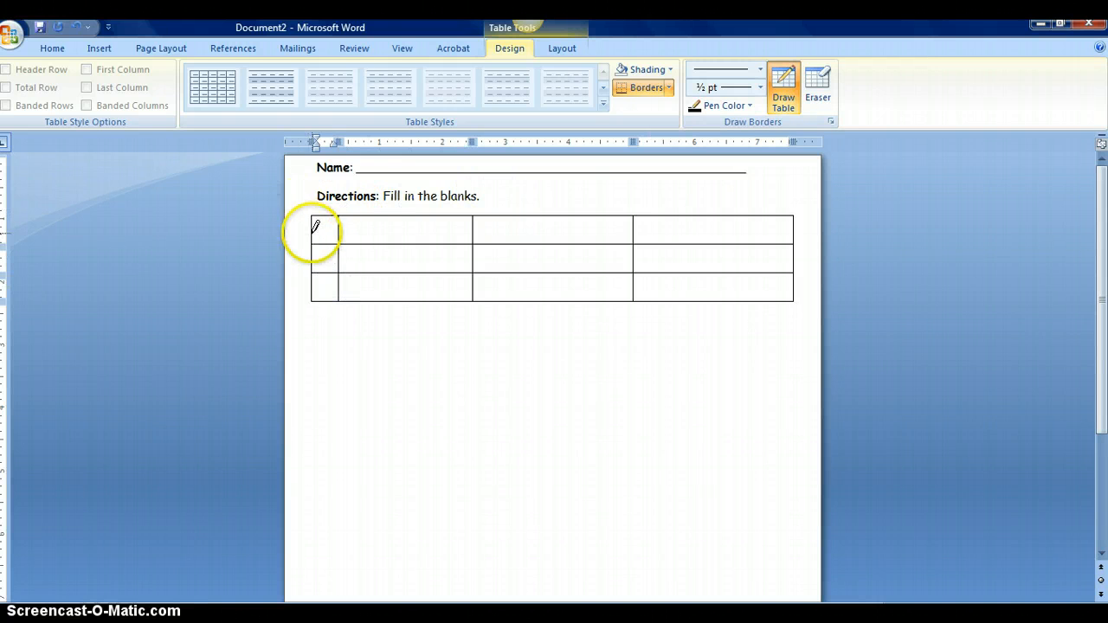
{"action": "left_click", "coordinate": [782, 83]}
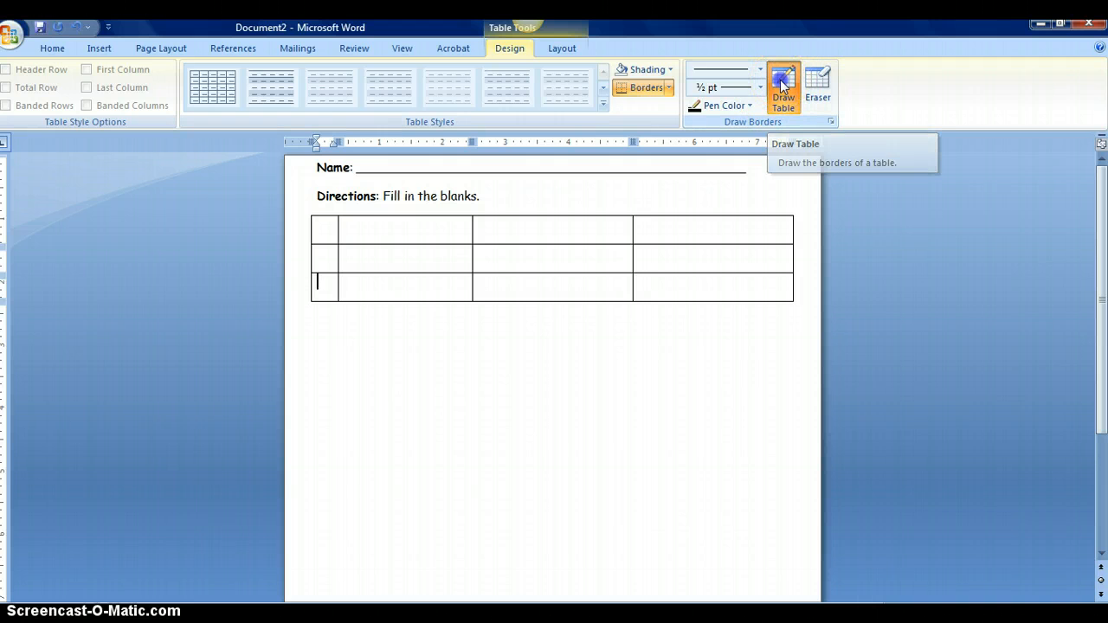
Type 1., 2. and 3 into the three cells of the narrow left column
{"action": "left_click", "coordinate": [325, 228]}
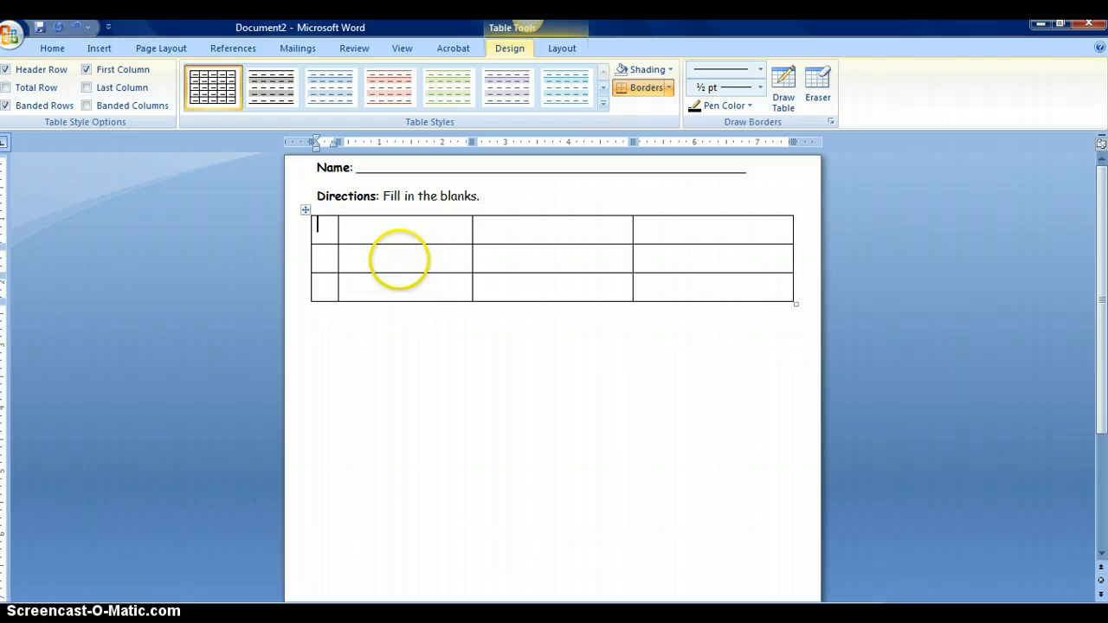
{"action": "type", "text": "1."}
{"action": "left_click", "coordinate": [325, 258]}
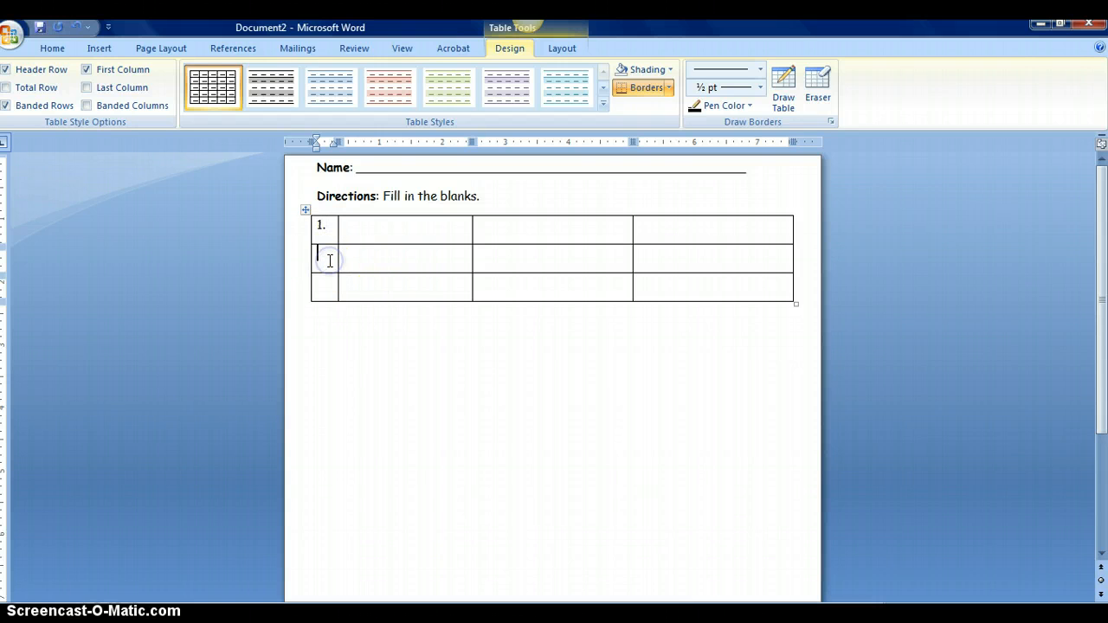
{"action": "type", "text": "2."}
{"action": "left_click", "coordinate": [325, 284]}
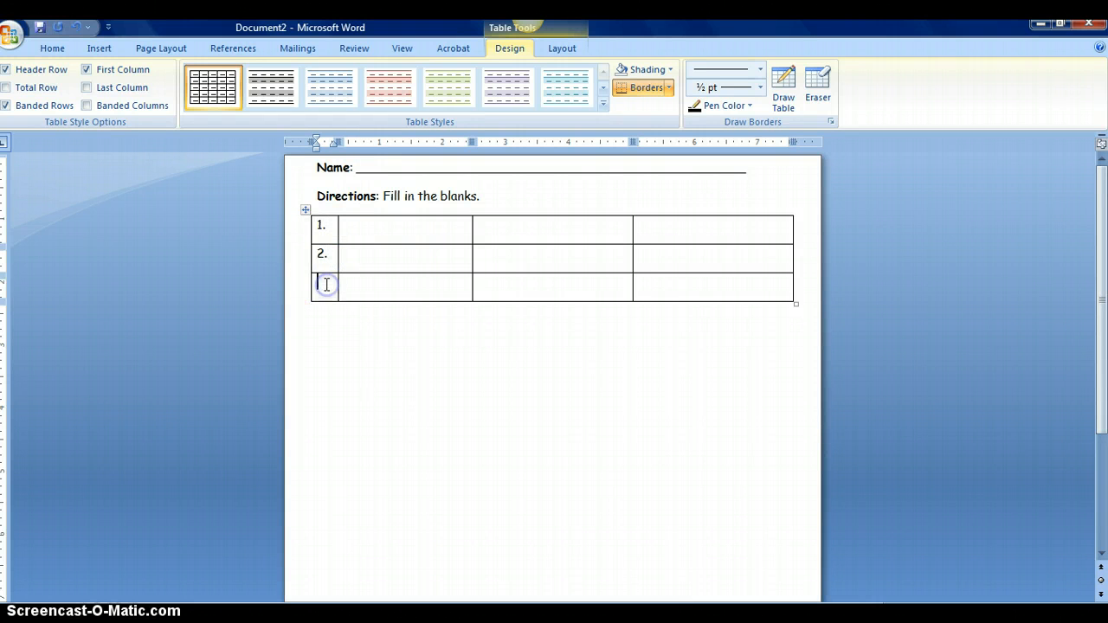
{"action": "type", "text": "3."}
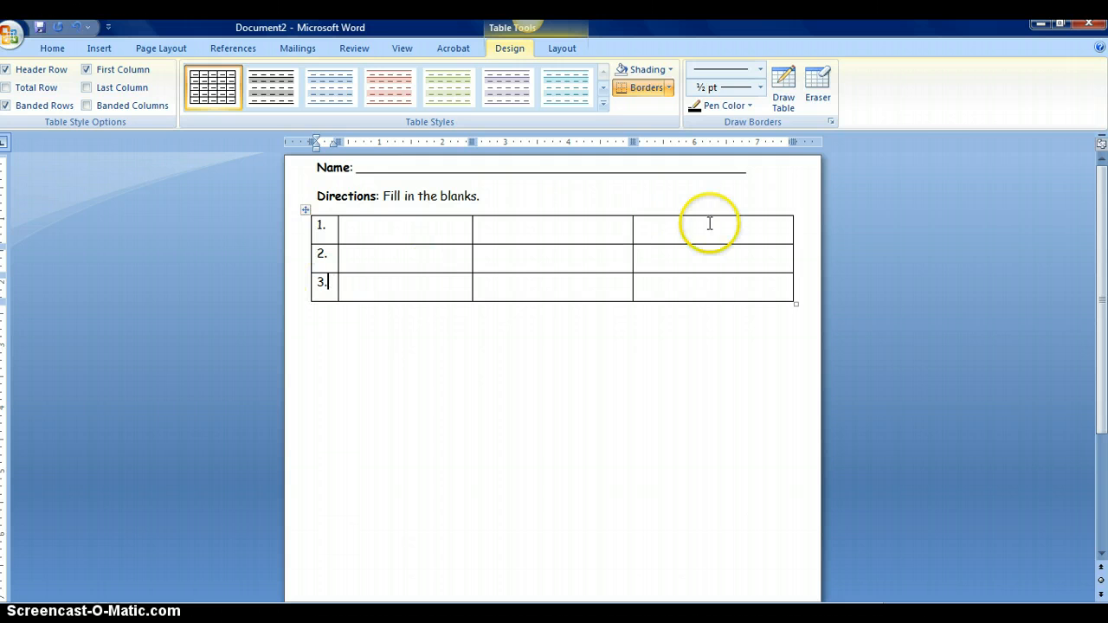
{"action": "left_click", "coordinate": [814, 83]}
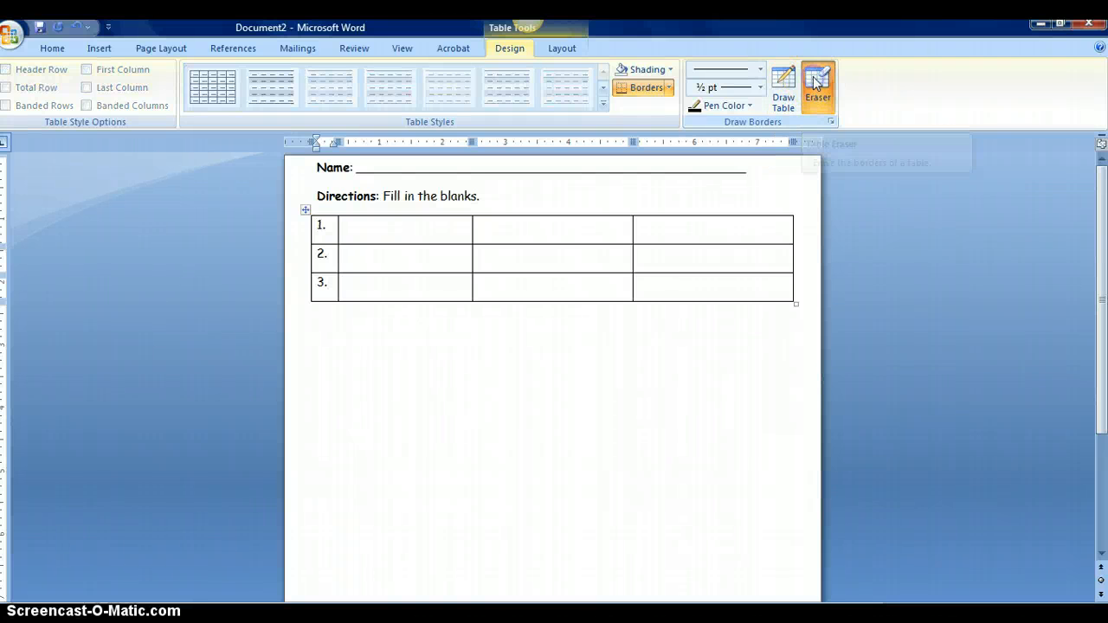
Erase the last column's two inner borders so it becomes one tall merged cell
{"action": "left_click", "coordinate": [675, 242]}
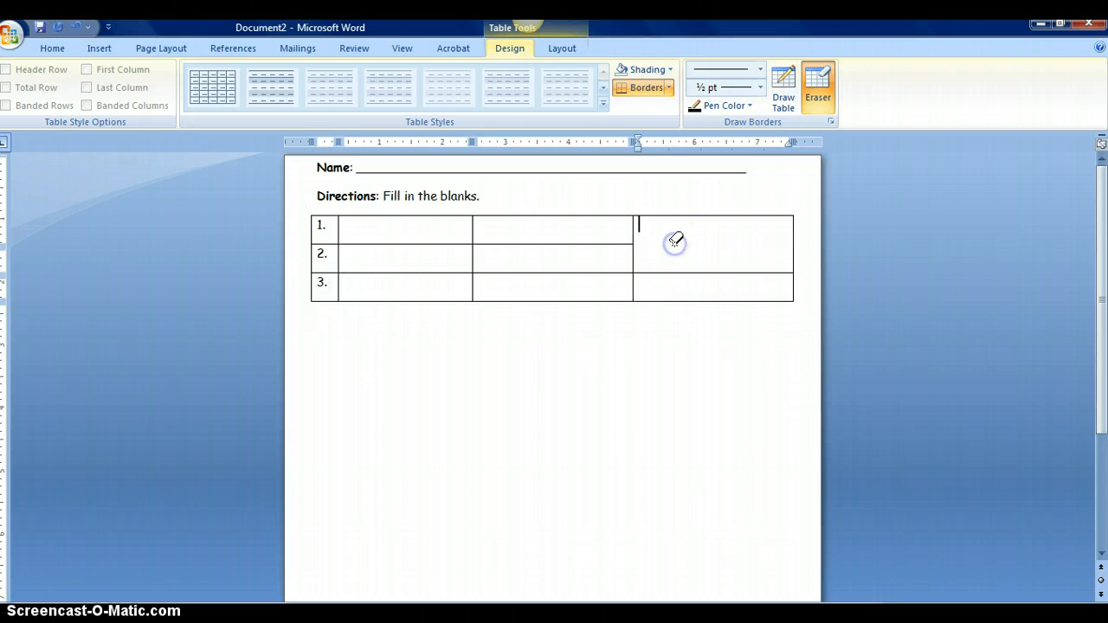
{"action": "left_click", "coordinate": [721, 272]}
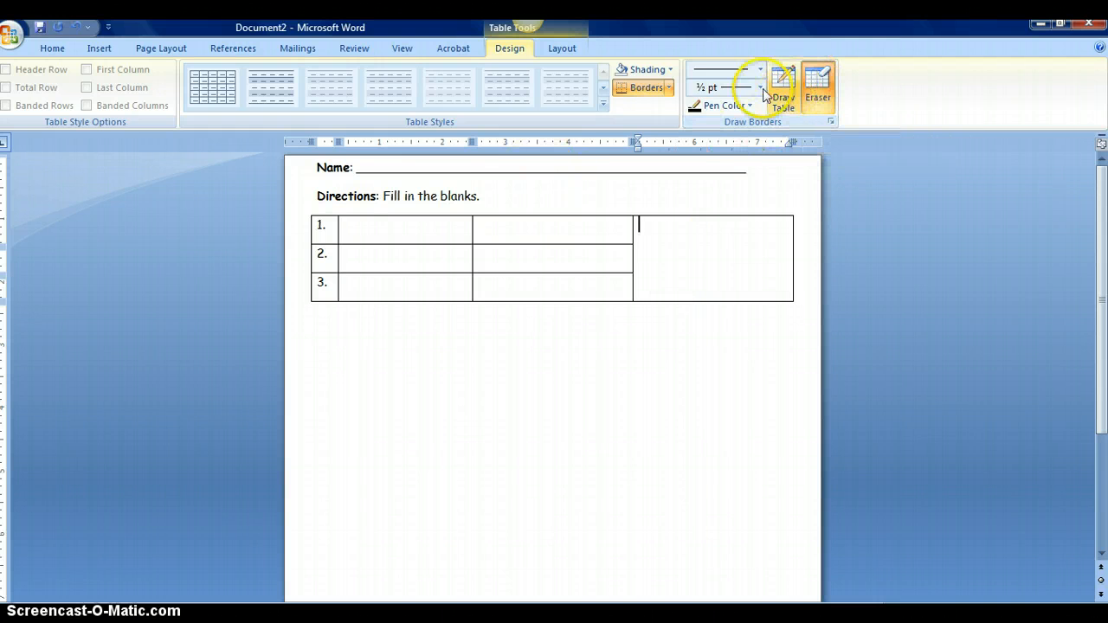
{"action": "left_click", "coordinate": [818, 78]}
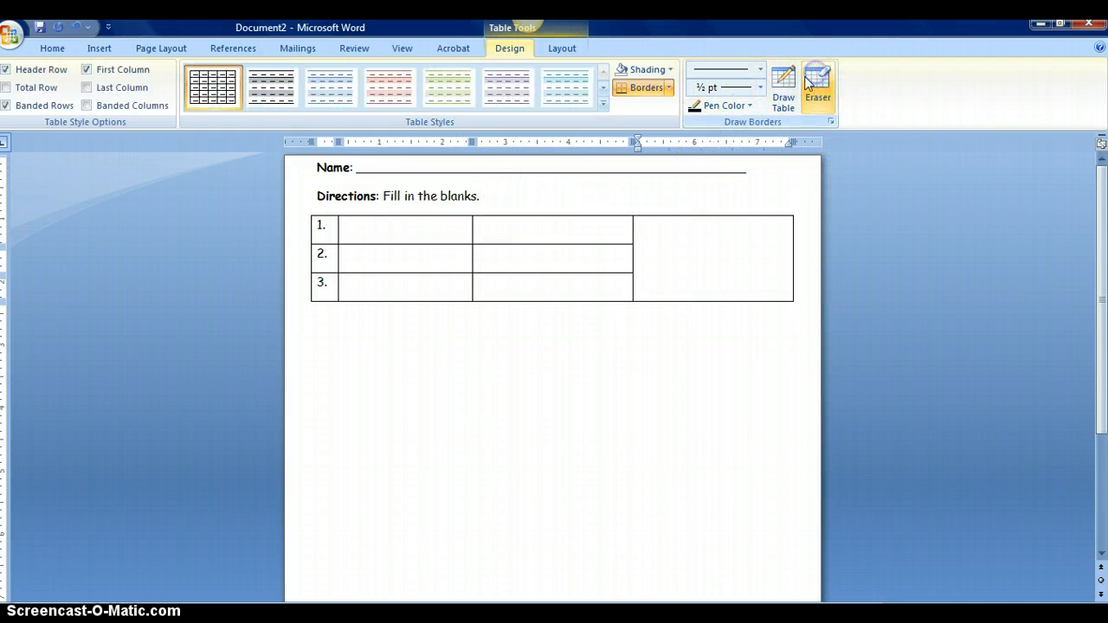
Split the top row with a horizontal line and delete its '1.' to leave an empty header row
{"action": "left_click", "coordinate": [784, 82]}
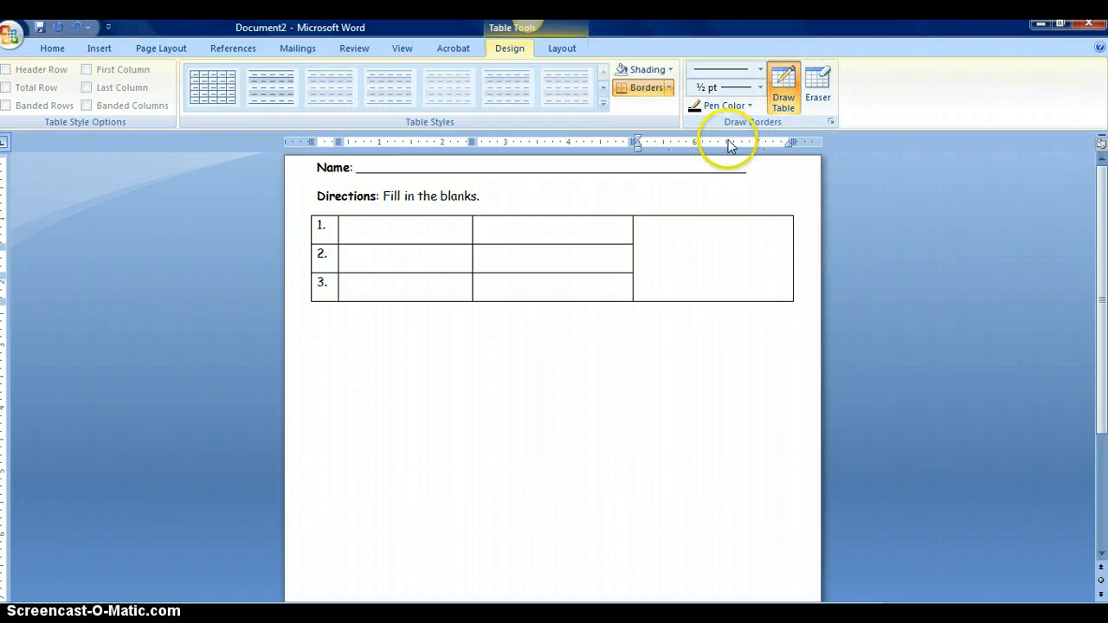
{"action": "left_click_drag", "start_coordinate": [313, 226], "coordinate": [628, 220]}
{"action": "left_click", "coordinate": [783, 86]}
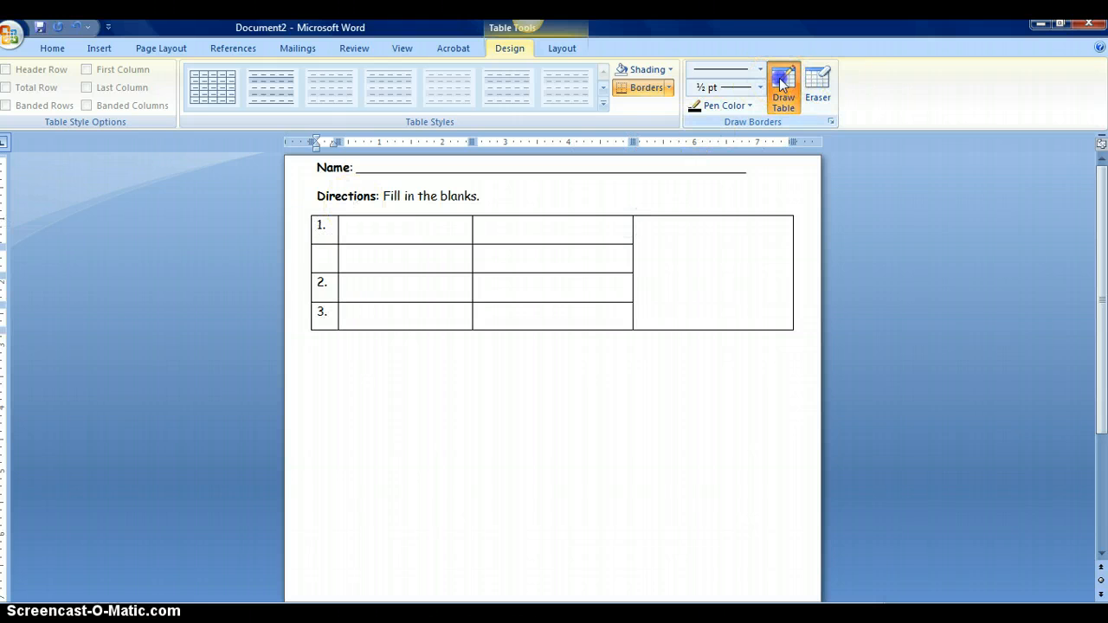
{"action": "left_click", "coordinate": [320, 227]}
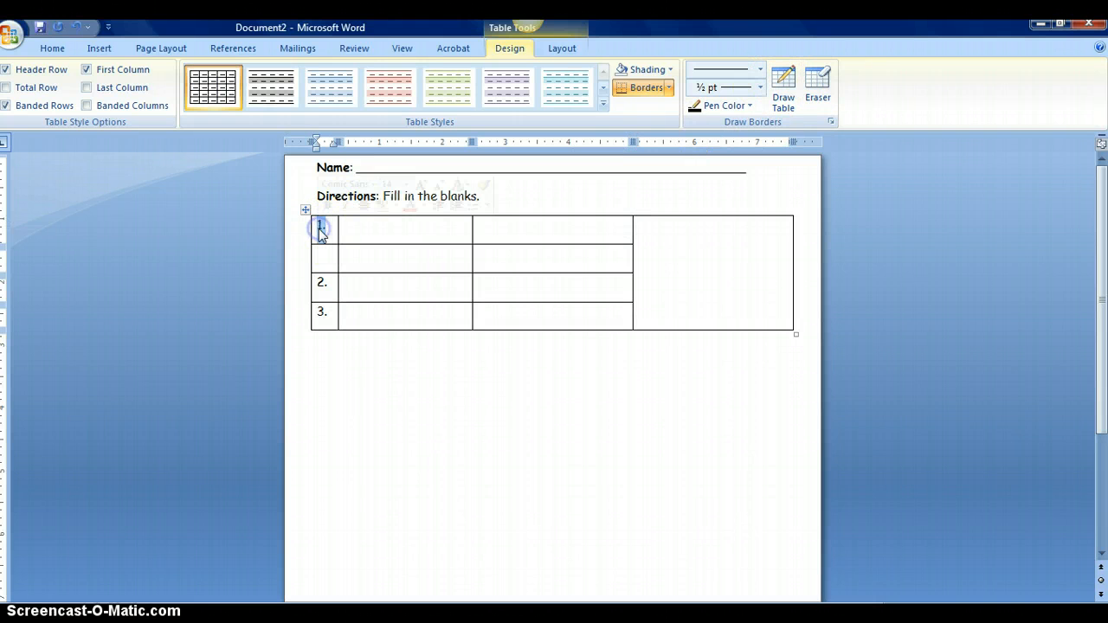
{"action": "key", "text": "BackSpace"}
{"action": "key", "text": "BackSpace"}
{"action": "left_click", "coordinate": [325, 256]}
Number the shifted row 1 and add a centred, bold 'Word Problem' heading
{"action": "type", "text": "1."}
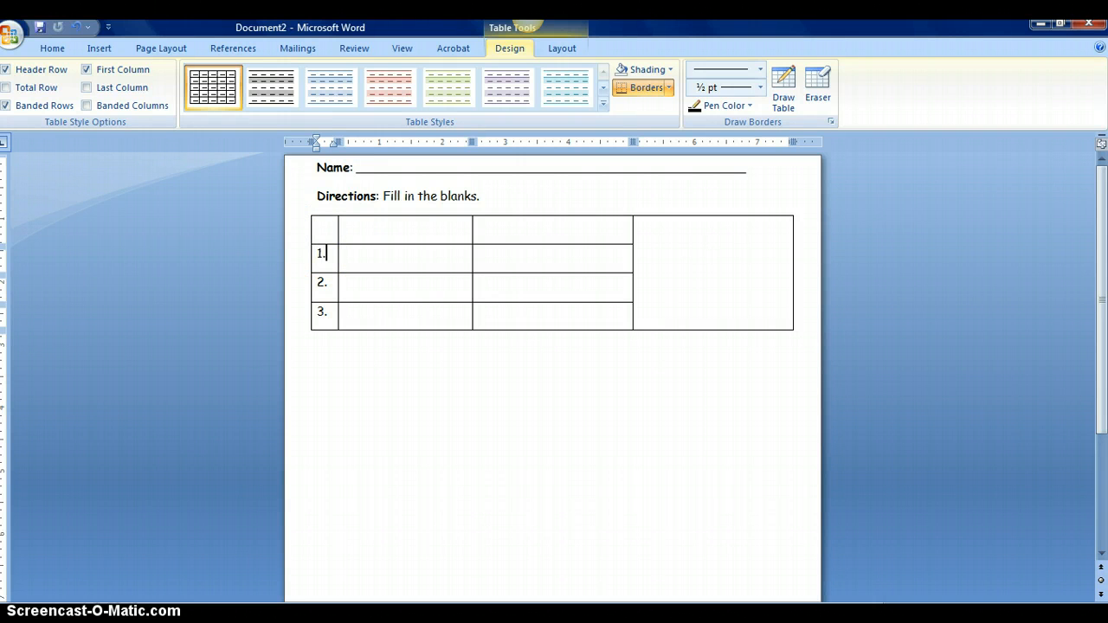
{"action": "left_click", "coordinate": [368, 232]}
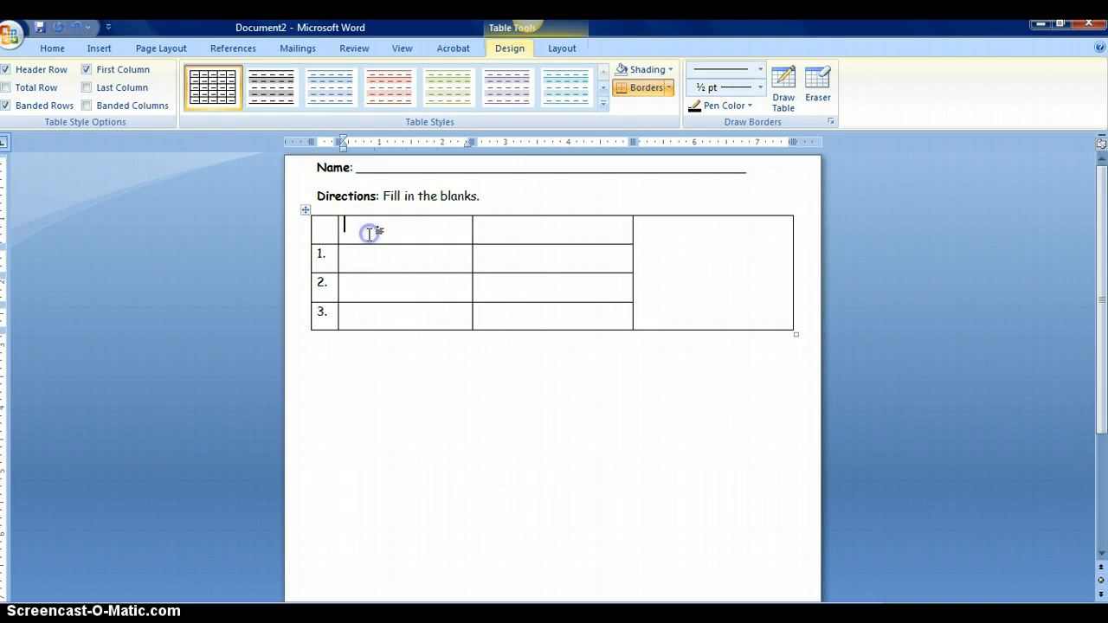
{"action": "type", "text": "Word Problem"}
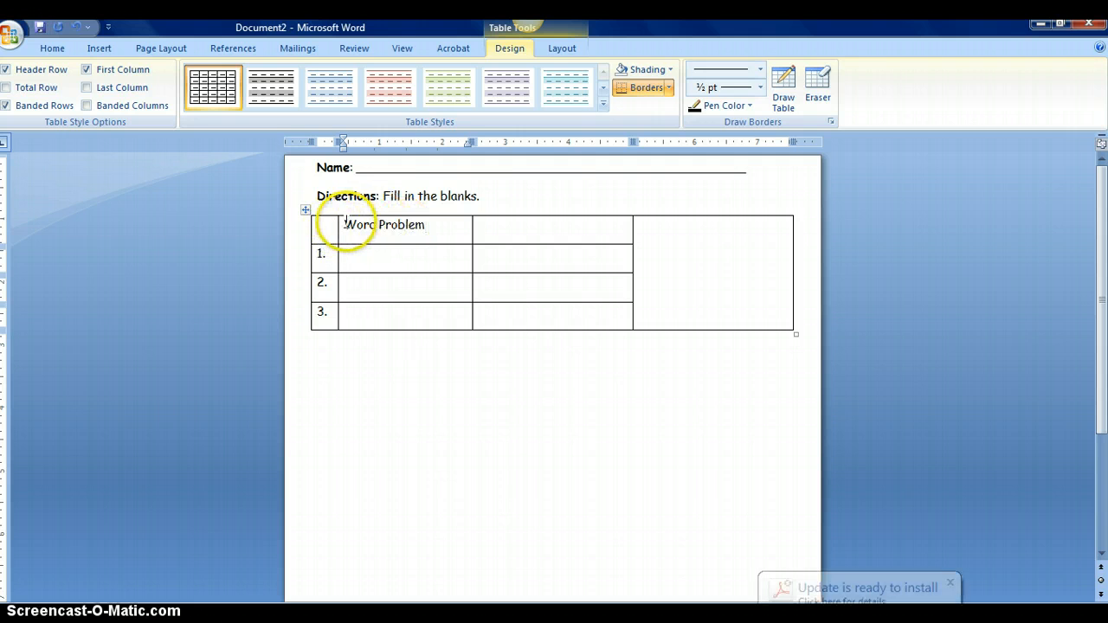
{"action": "left_click_drag", "start_coordinate": [345, 225], "coordinate": [422, 226]}
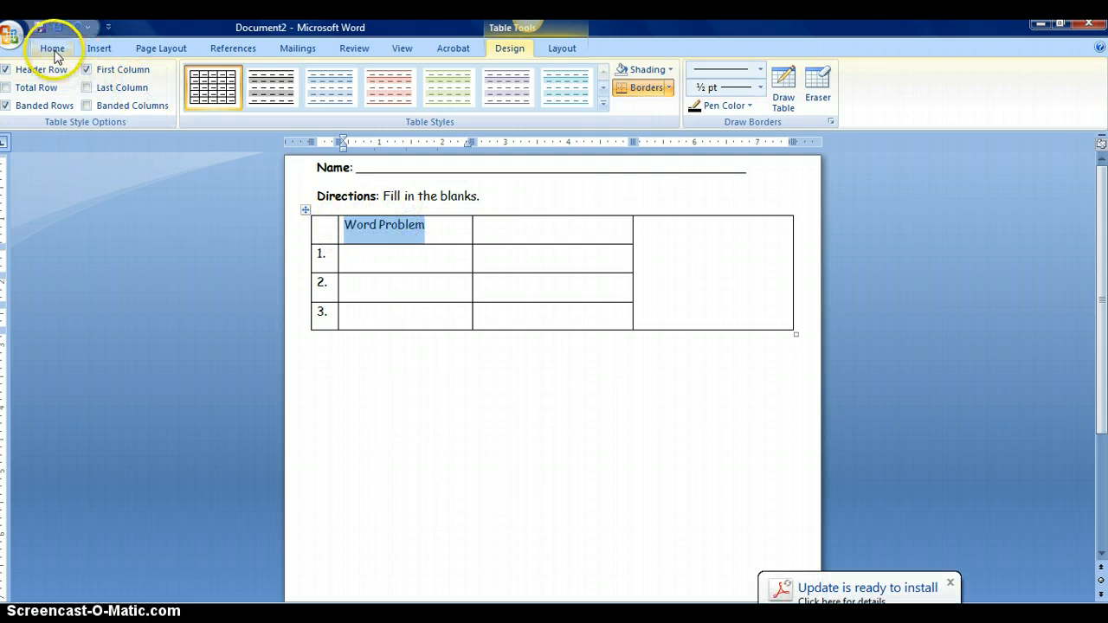
{"action": "left_click", "coordinate": [52, 47]}
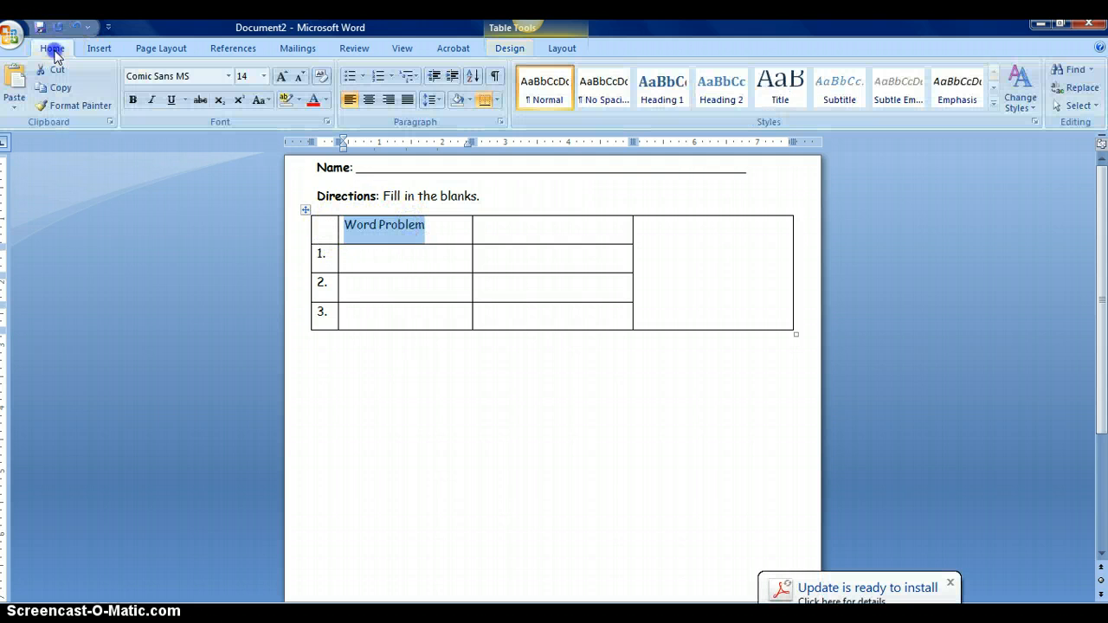
{"action": "left_click", "coordinate": [369, 101]}
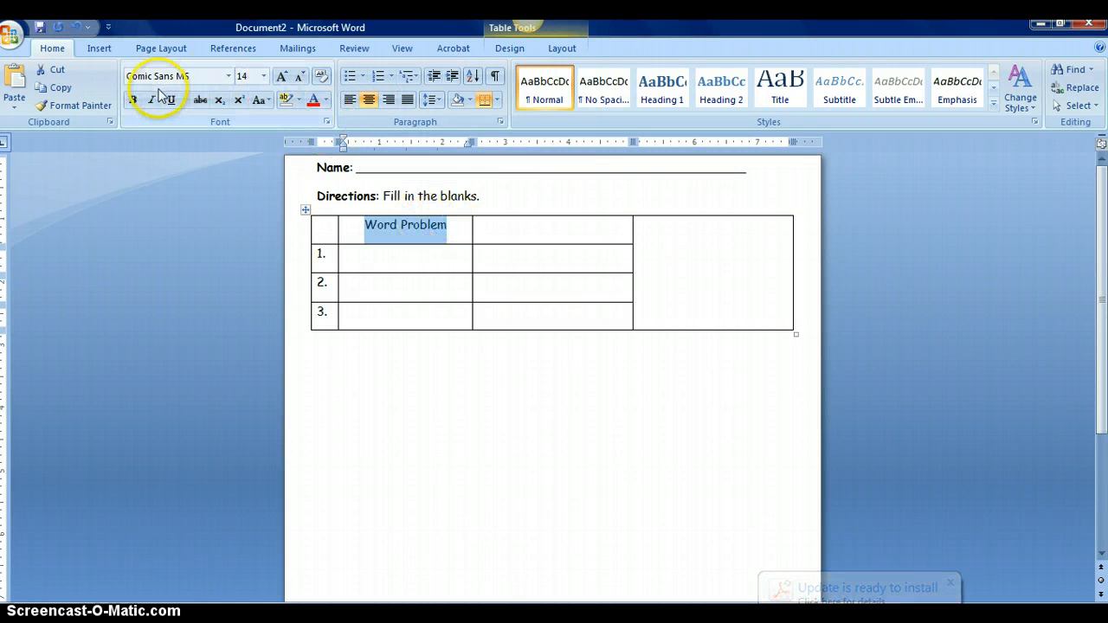
{"action": "left_click", "coordinate": [133, 100]}
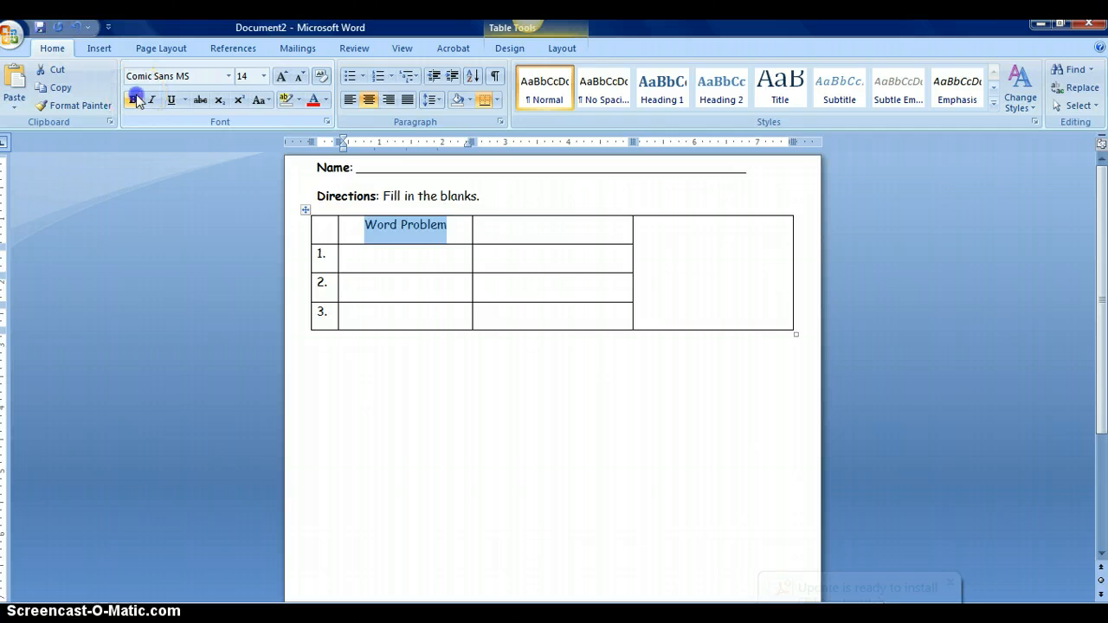
{"action": "left_click", "coordinate": [407, 252]}
Add a centred, bold 'Answer' heading and type 'Show Work' in the third header cell
{"action": "left_click", "coordinate": [514, 238]}
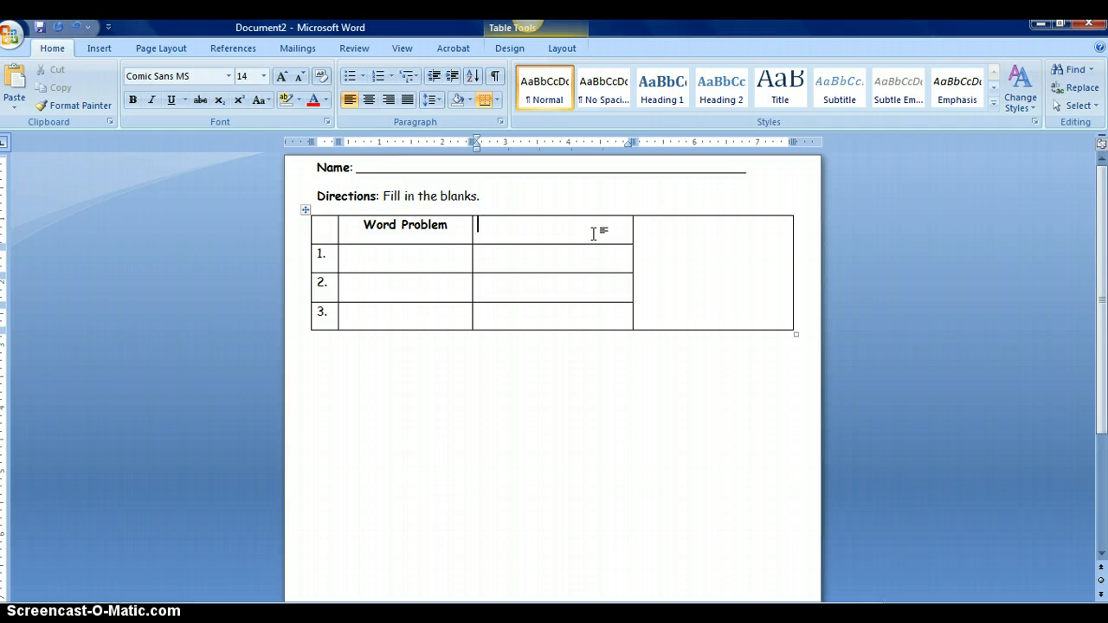
{"action": "type", "text": "Answer"}
{"action": "left_click_drag", "start_coordinate": [527, 228], "coordinate": [477, 227]}
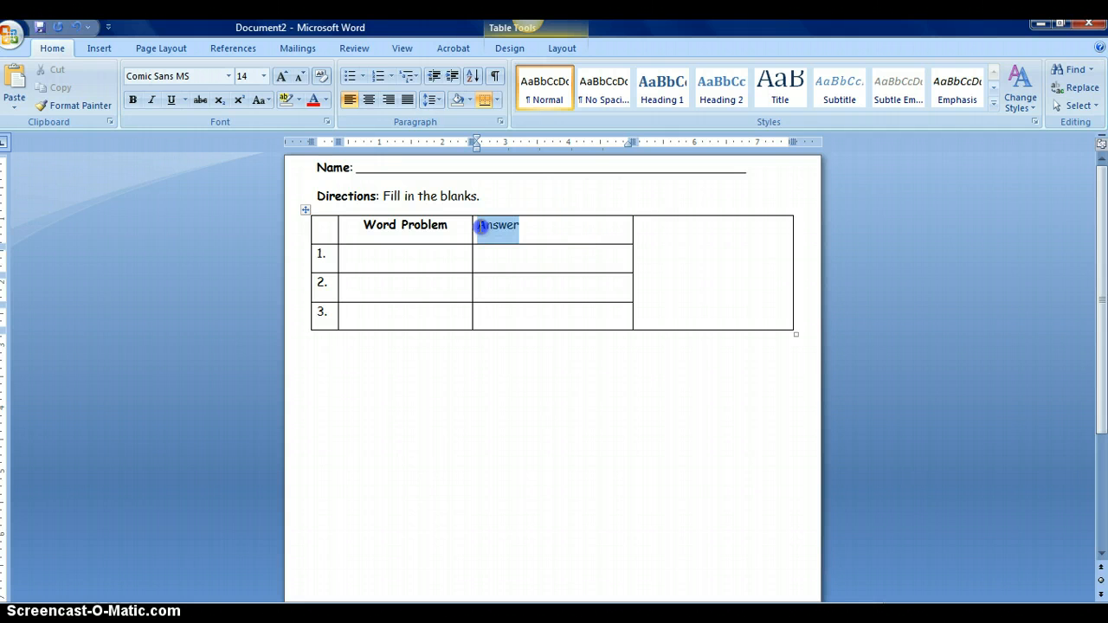
{"action": "left_click", "coordinate": [368, 100]}
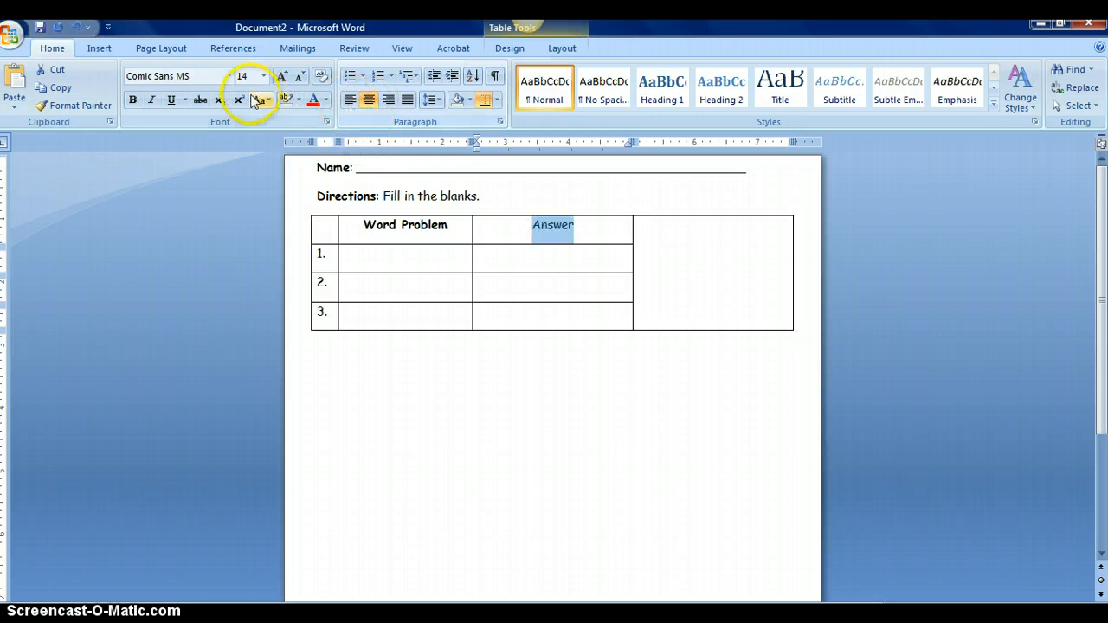
{"action": "left_click", "coordinate": [130, 100]}
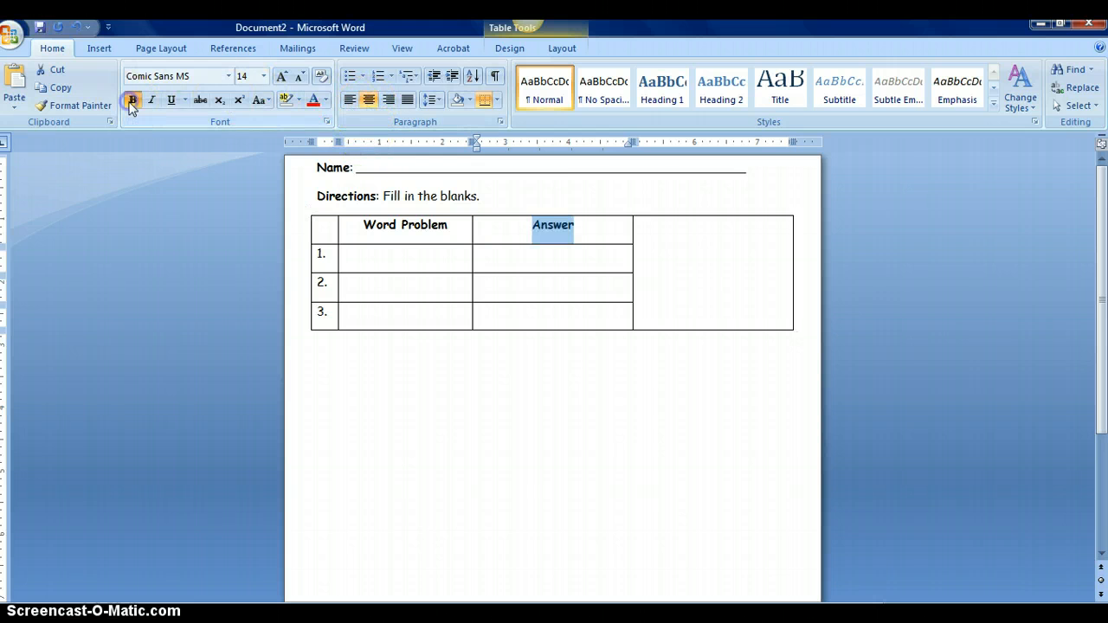
{"action": "left_click", "coordinate": [729, 227]}
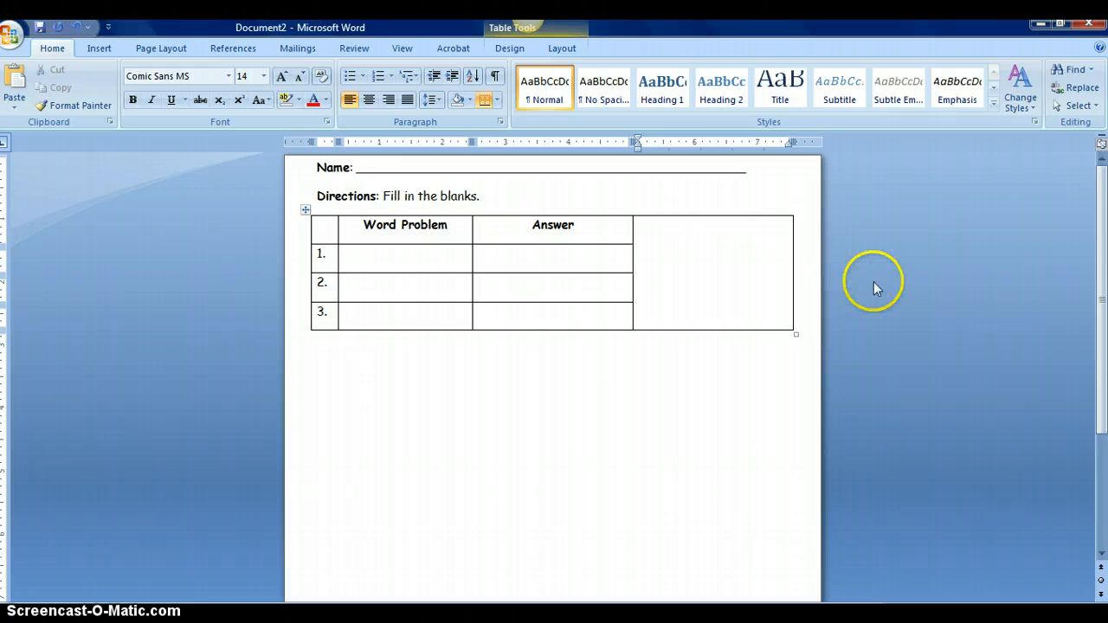
{"action": "type", "text": "A"}
Centre and bold the 'Show Work' heading to match the other column headings
{"action": "left_click", "coordinate": [642, 225]}
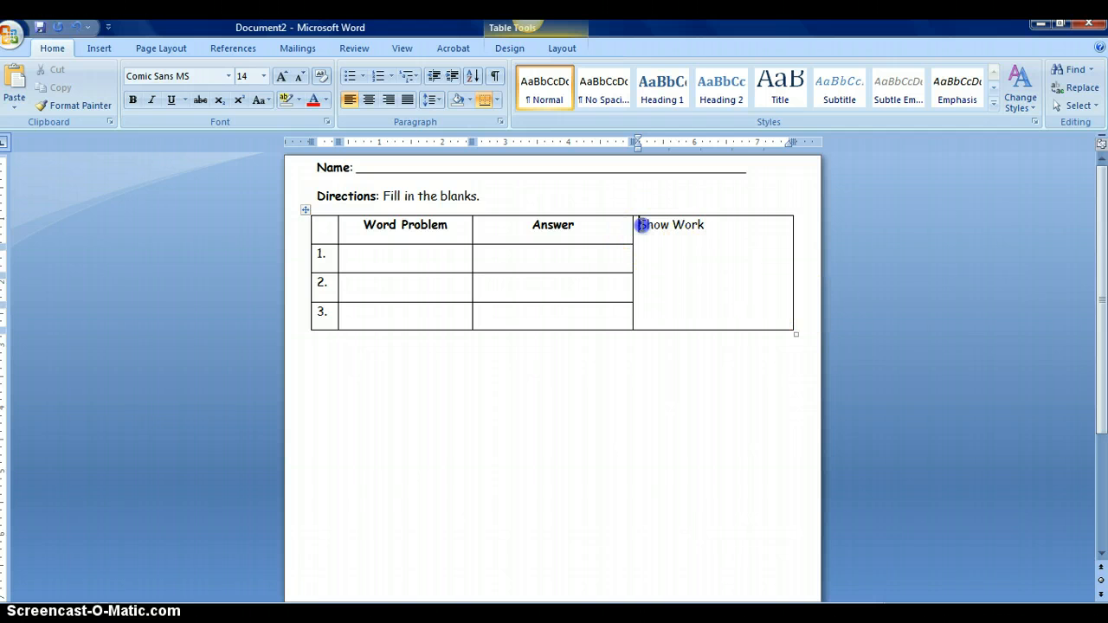
{"action": "left_click", "coordinate": [369, 99]}
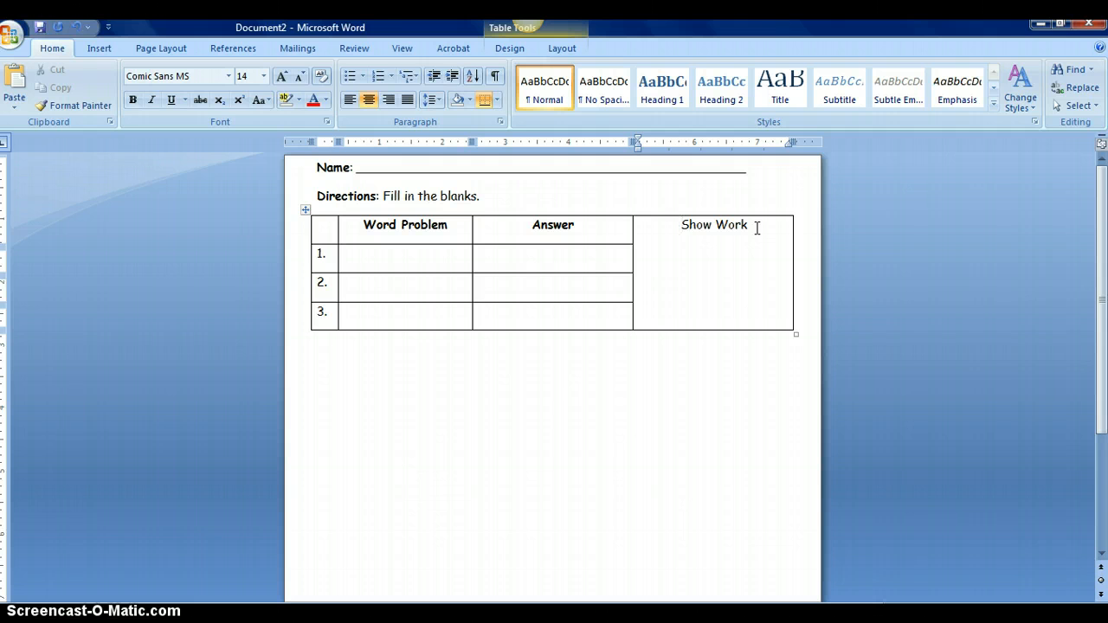
{"action": "left_click_drag", "start_coordinate": [749, 226], "coordinate": [683, 226]}
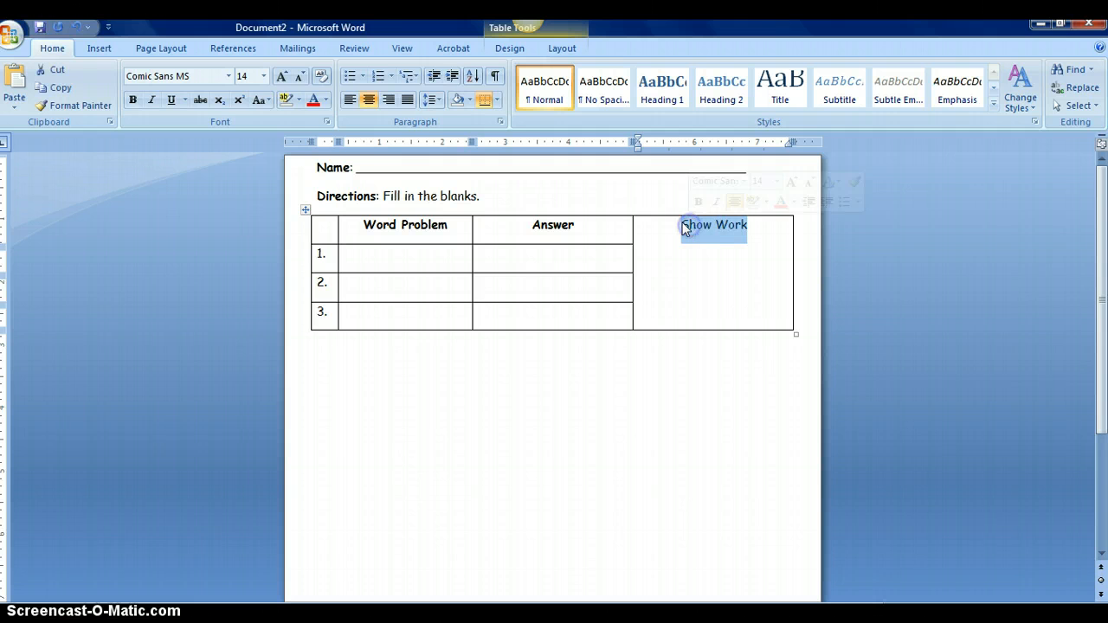
{"action": "left_click", "coordinate": [133, 100]}
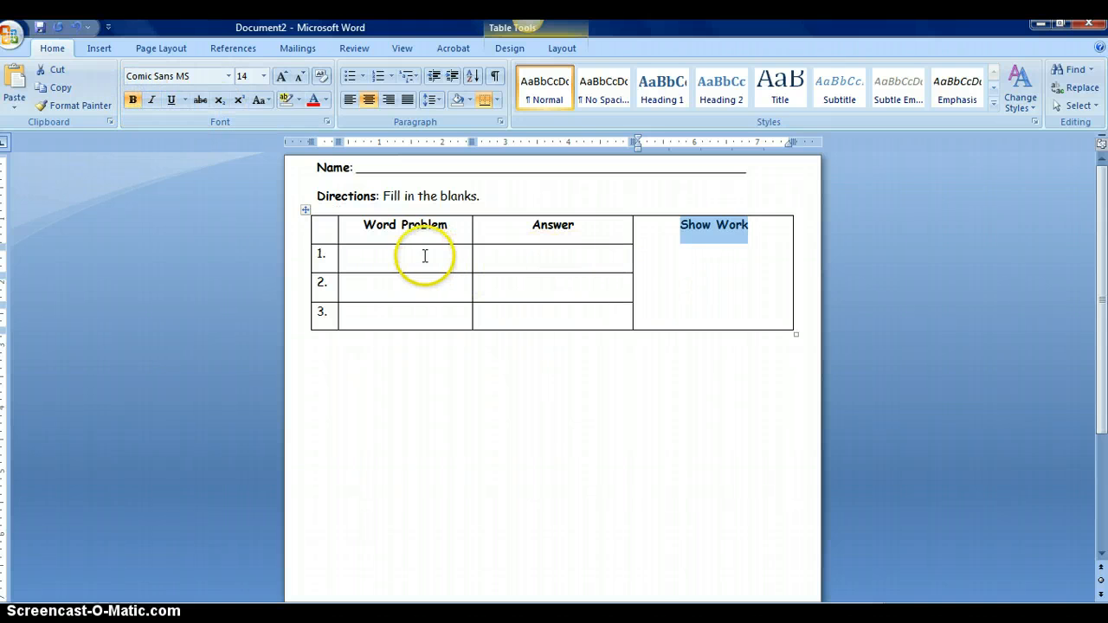
{"action": "left_click", "coordinate": [426, 256]}
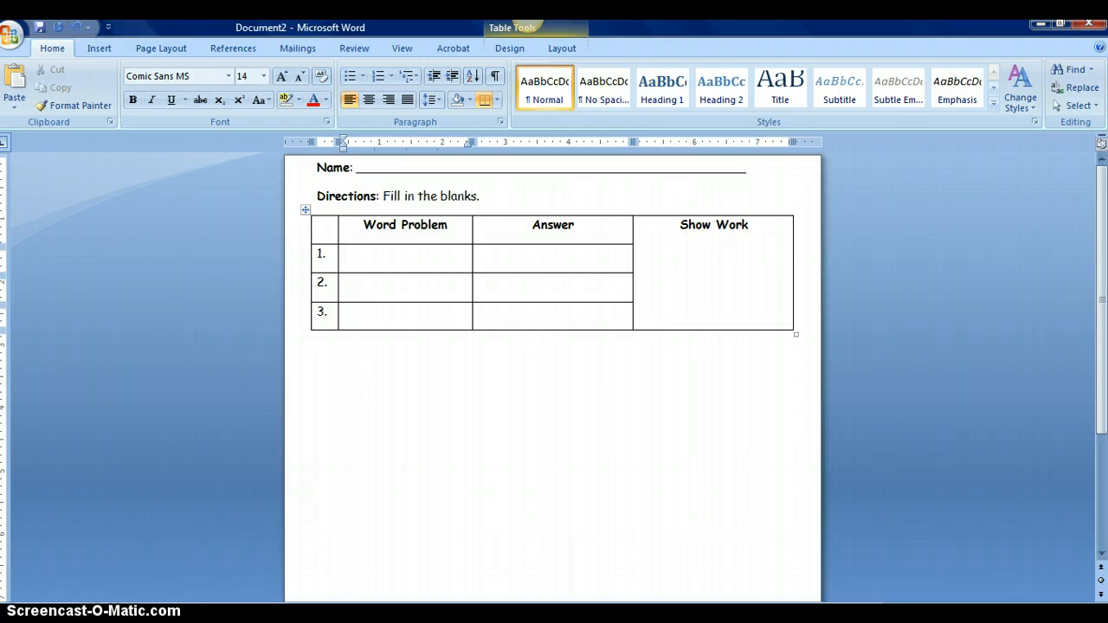
Type the row 1 word problem in Word Problem: 2 cookies, bought 4 more, how many in all?
{"action": "type", "text": "She had 2 cookies."}
{"action": "key", "text": "Return"}
{"action": "type", "text": "Sh"}
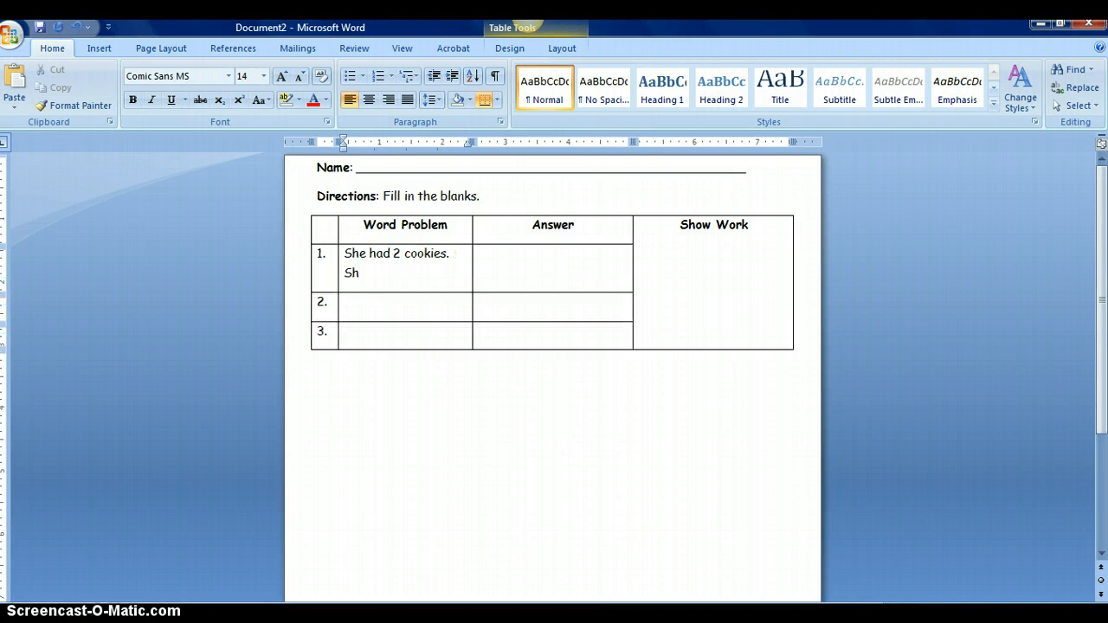
{"action": "key", "text": "BackSpace"}
{"action": "key", "text": "BackSpace"}
{"action": "key", "text": "BackSpace"}
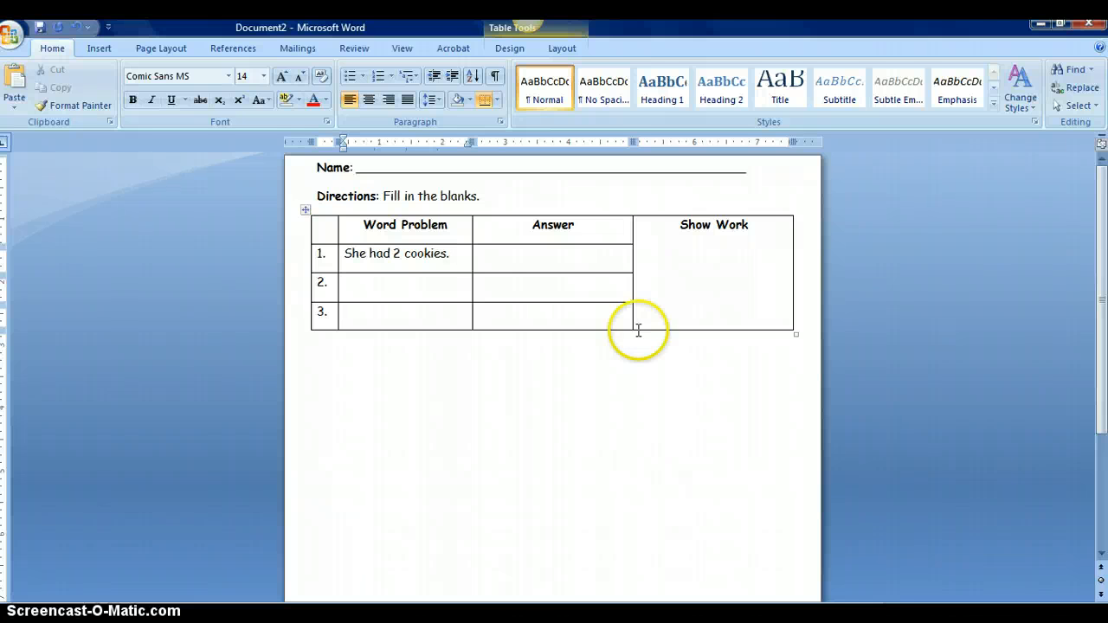
{"action": "type", "text": "Ms"}
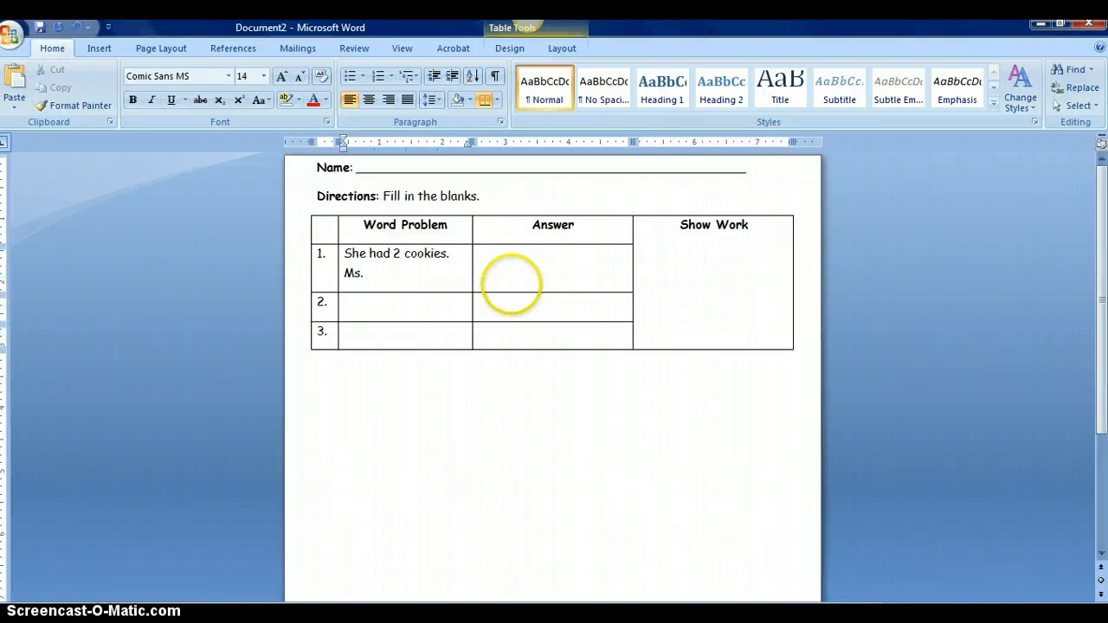
{"action": "type", "text": ". Nguyen bought"}
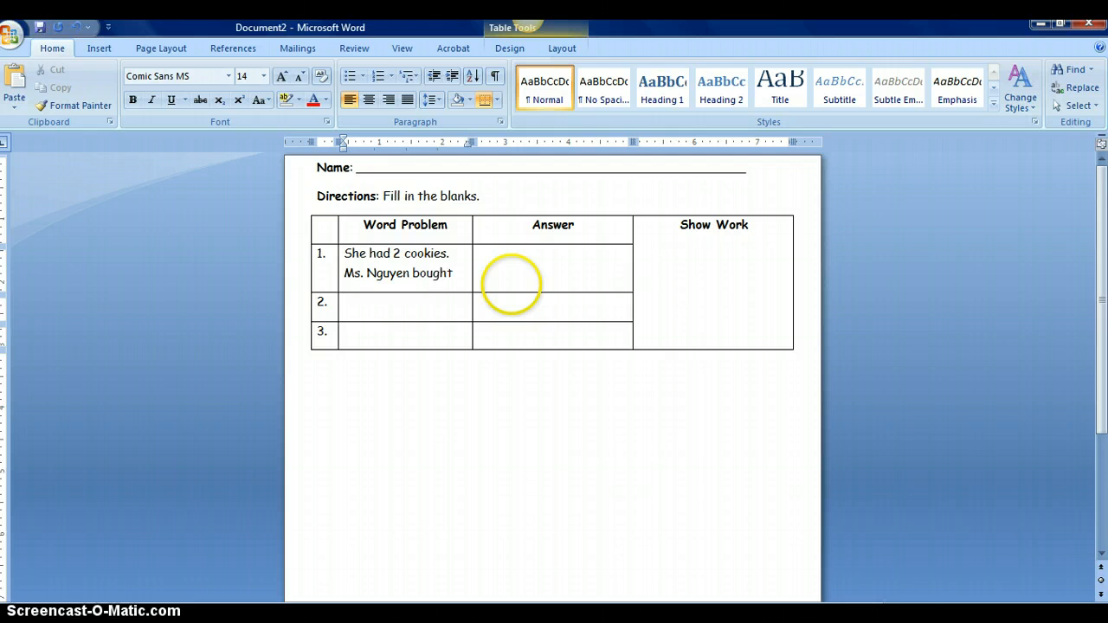
{"action": "type", "text": " her 4 more. How"}
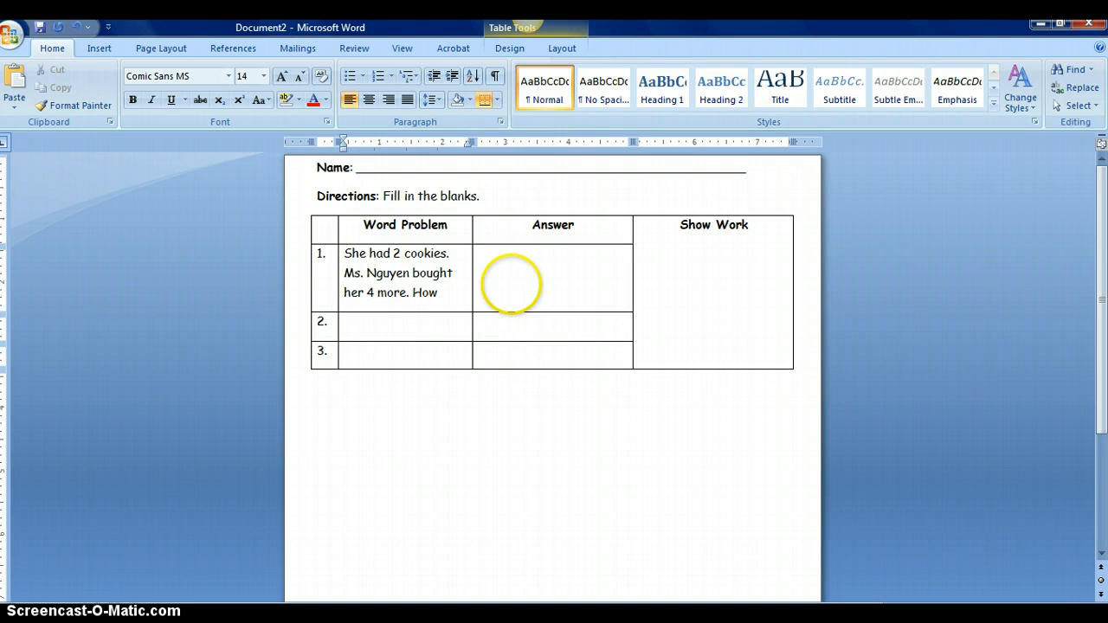
{"action": "type", "text": " many does"}
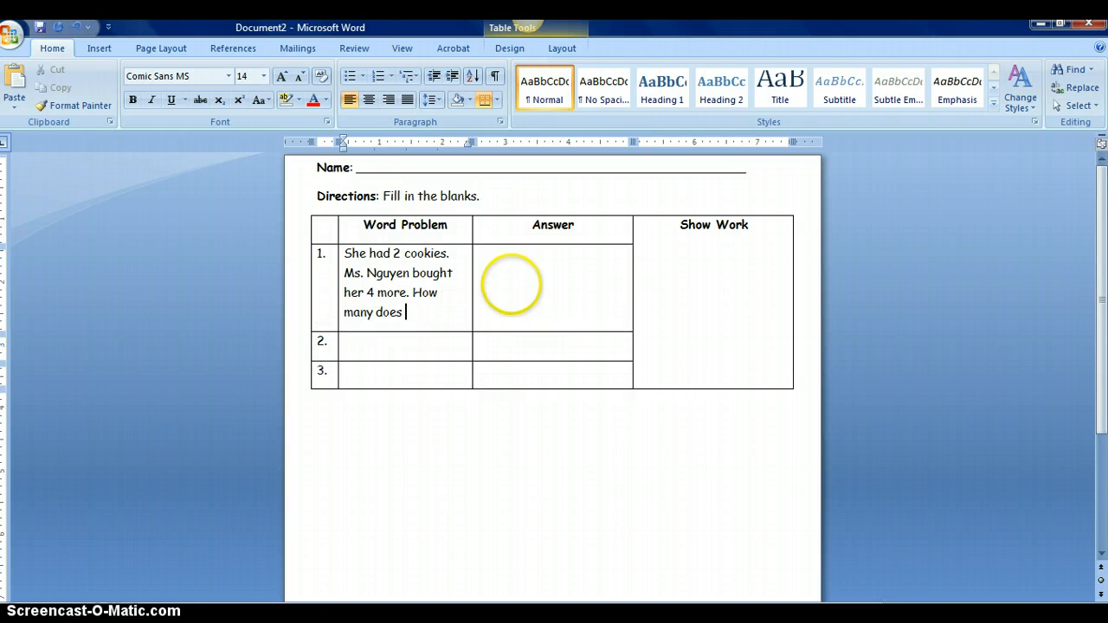
{"action": "type", "text": " have in all?"}
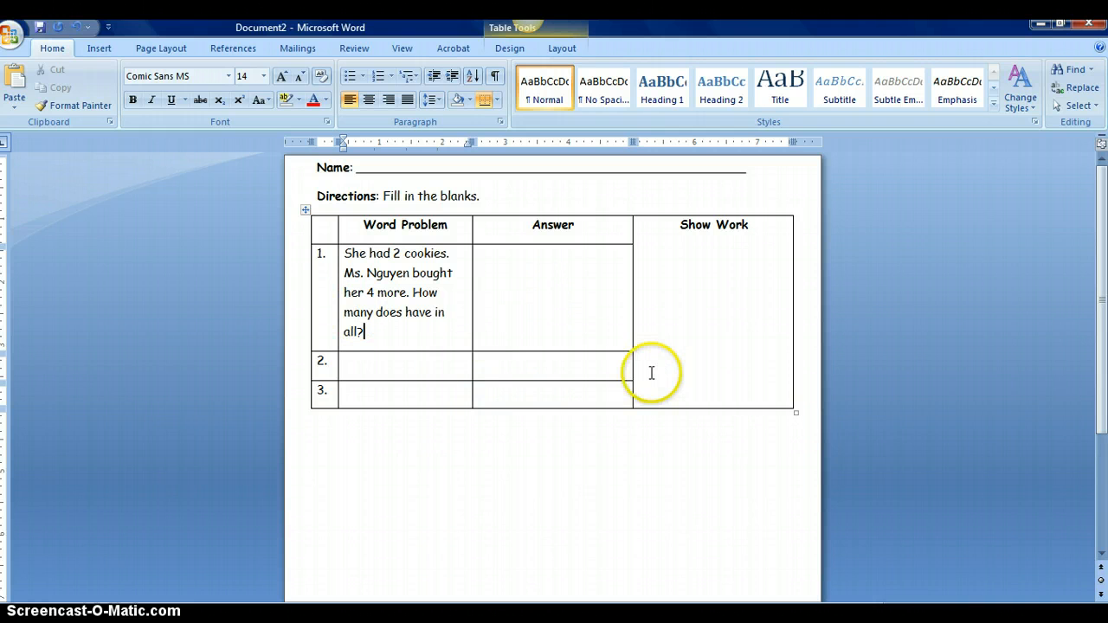
{"action": "left_click", "coordinate": [587, 452]}
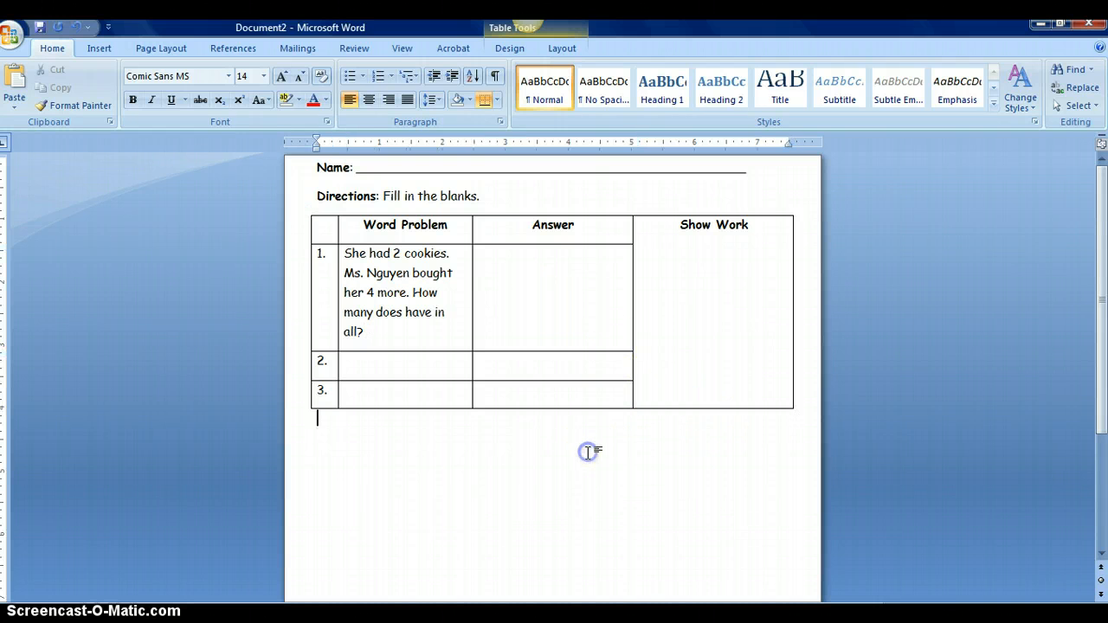